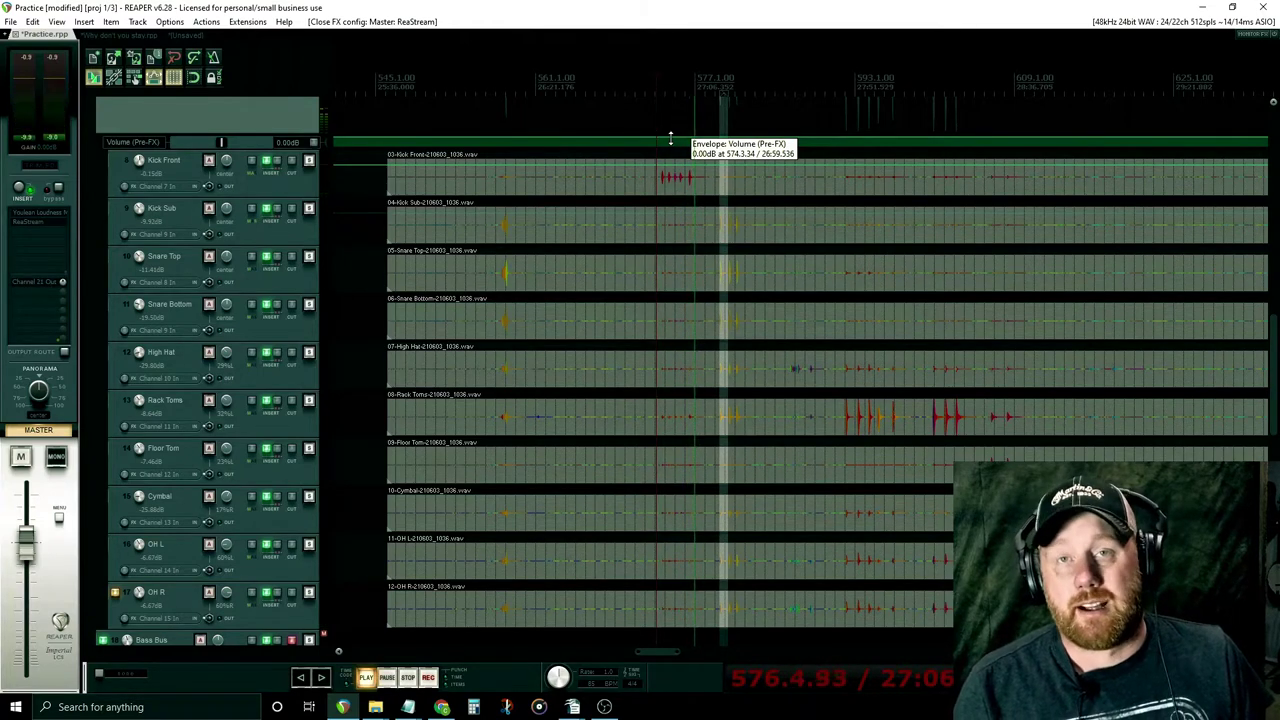
- Stop playback and set a time selection around the single kick hit at measure 575 on the Kick Front track
key(space)
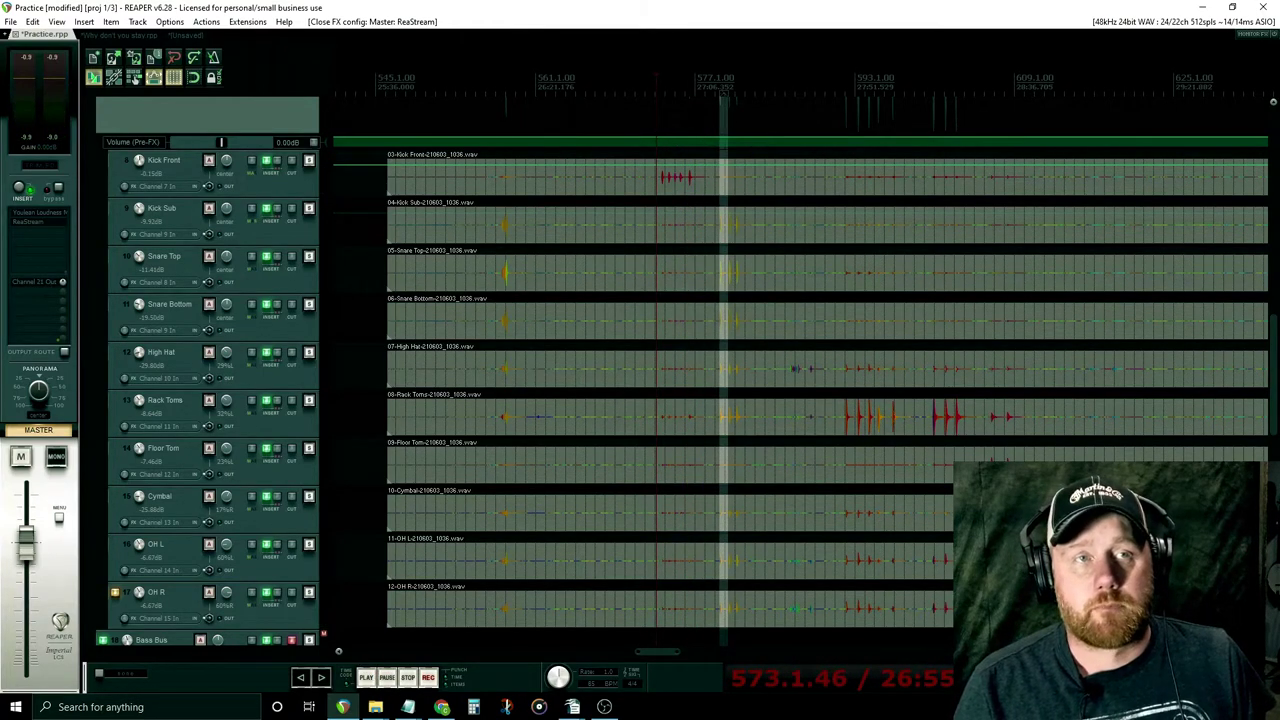
click(690, 186)
scroll(693, 195, up, 5)
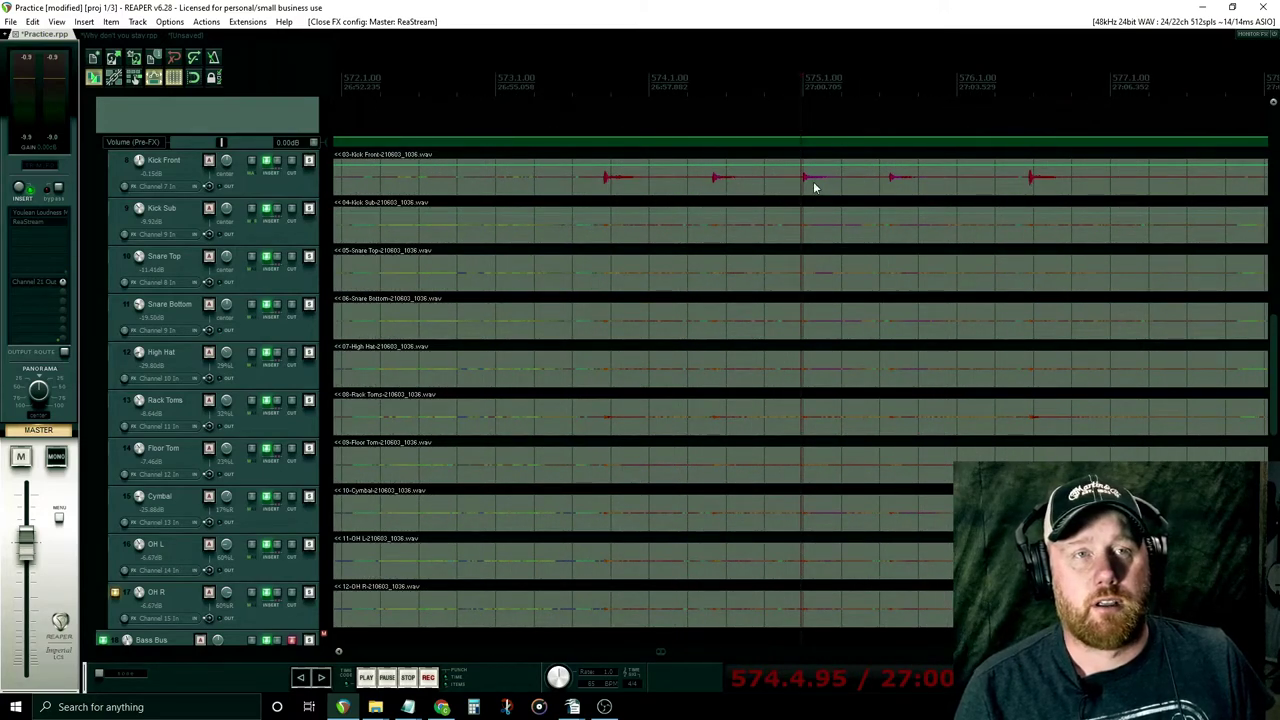
drag(784, 100, 877, 100)
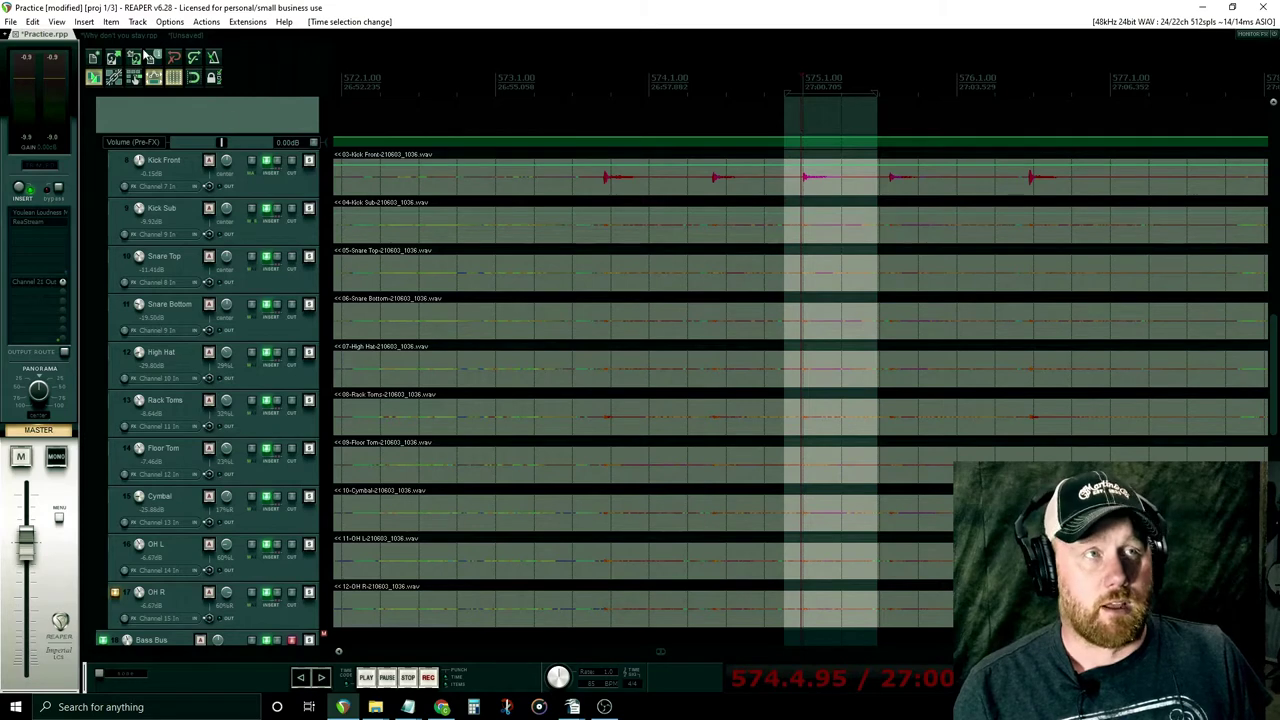
- Try to open the render settings for the selected kick hit
click(13, 22)
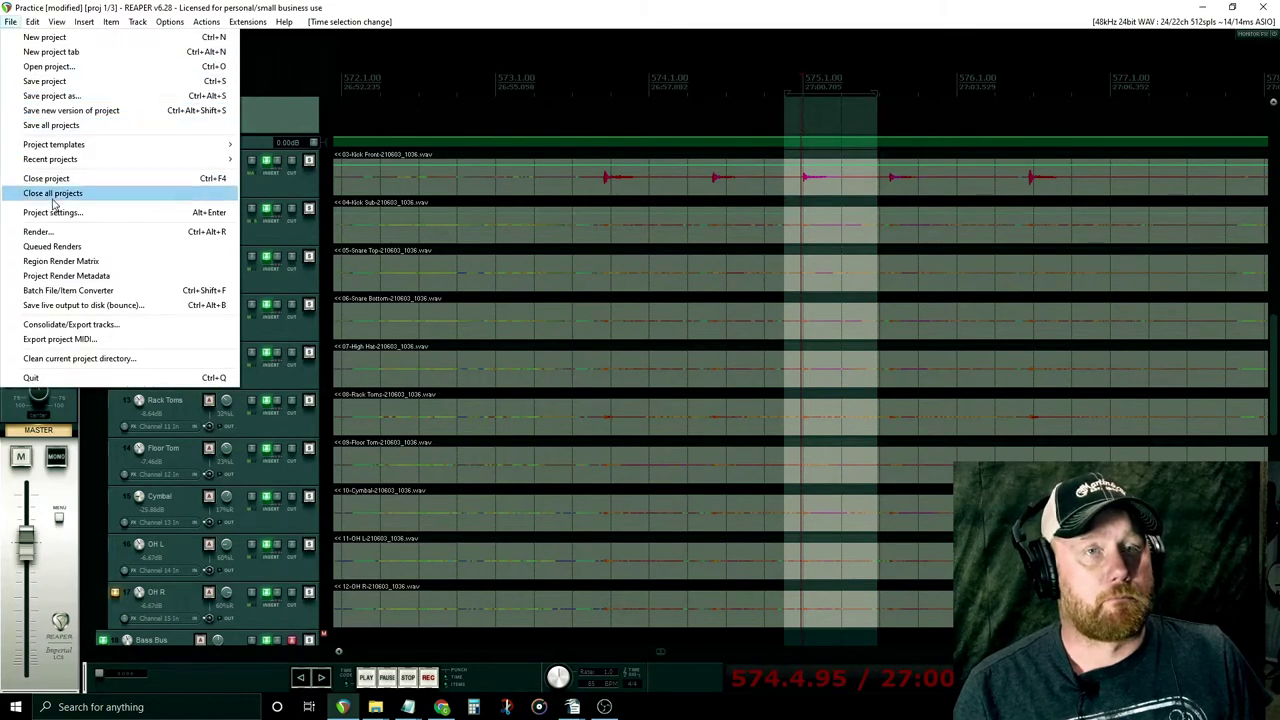
click(60, 235)
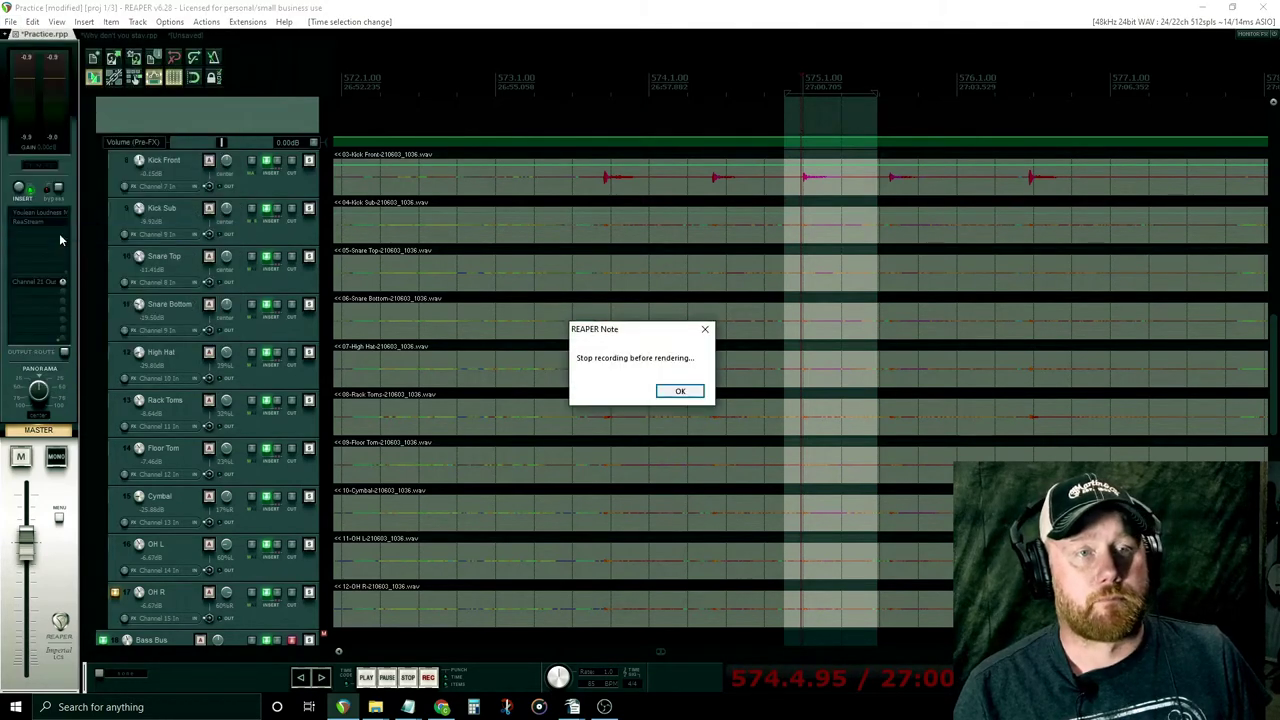
click(692, 391)
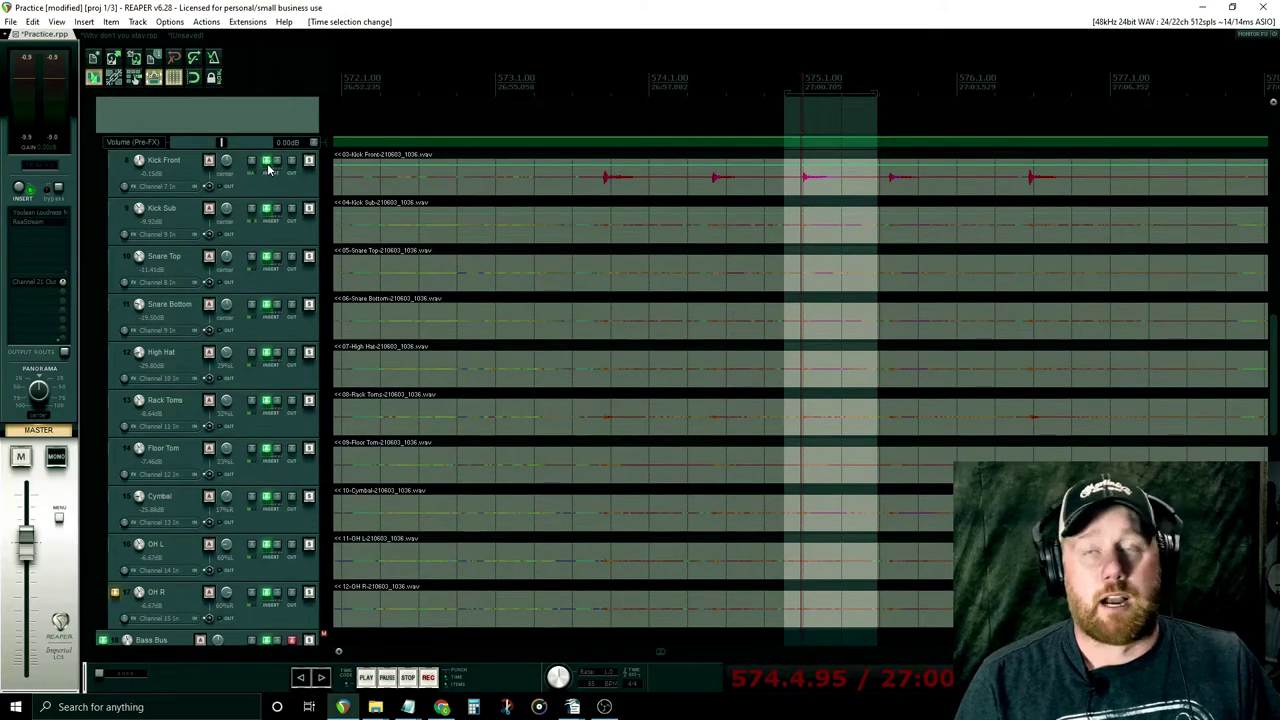
- Inspect the ReEQ curve in the Kick Front track's effects chain and toggle the track's solo on and off
mouse_move(268, 169)
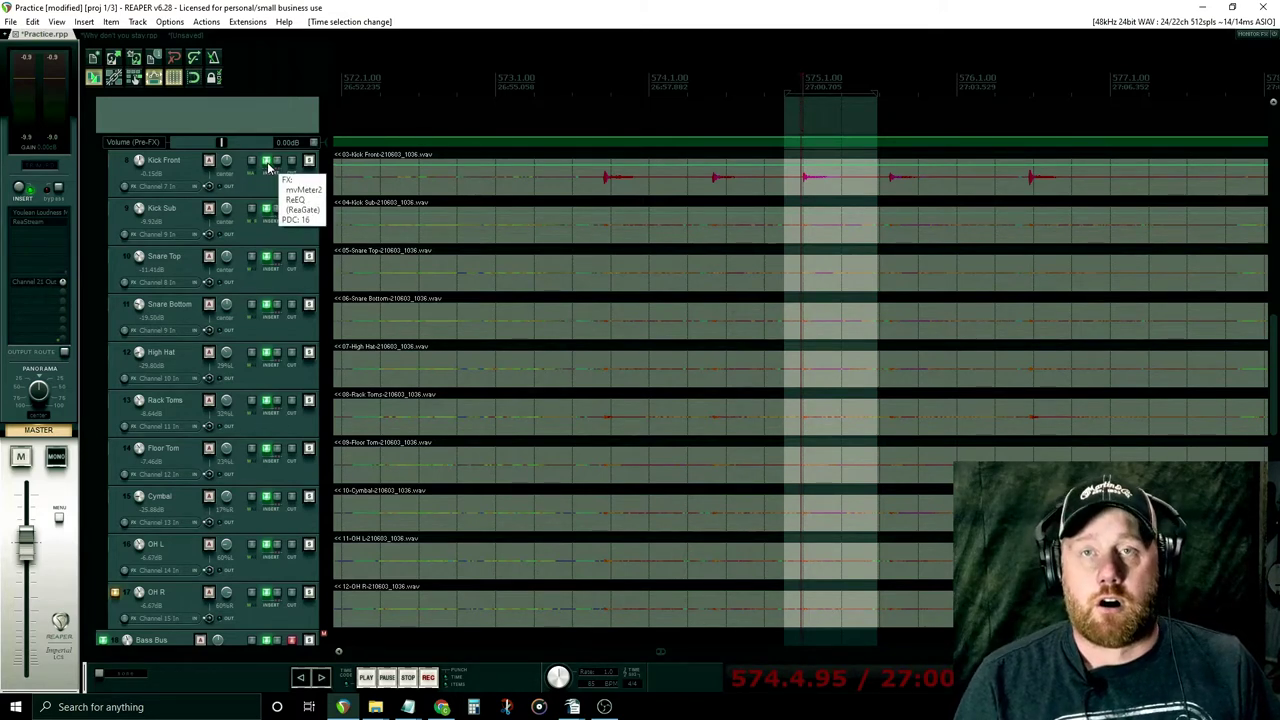
click(268, 167)
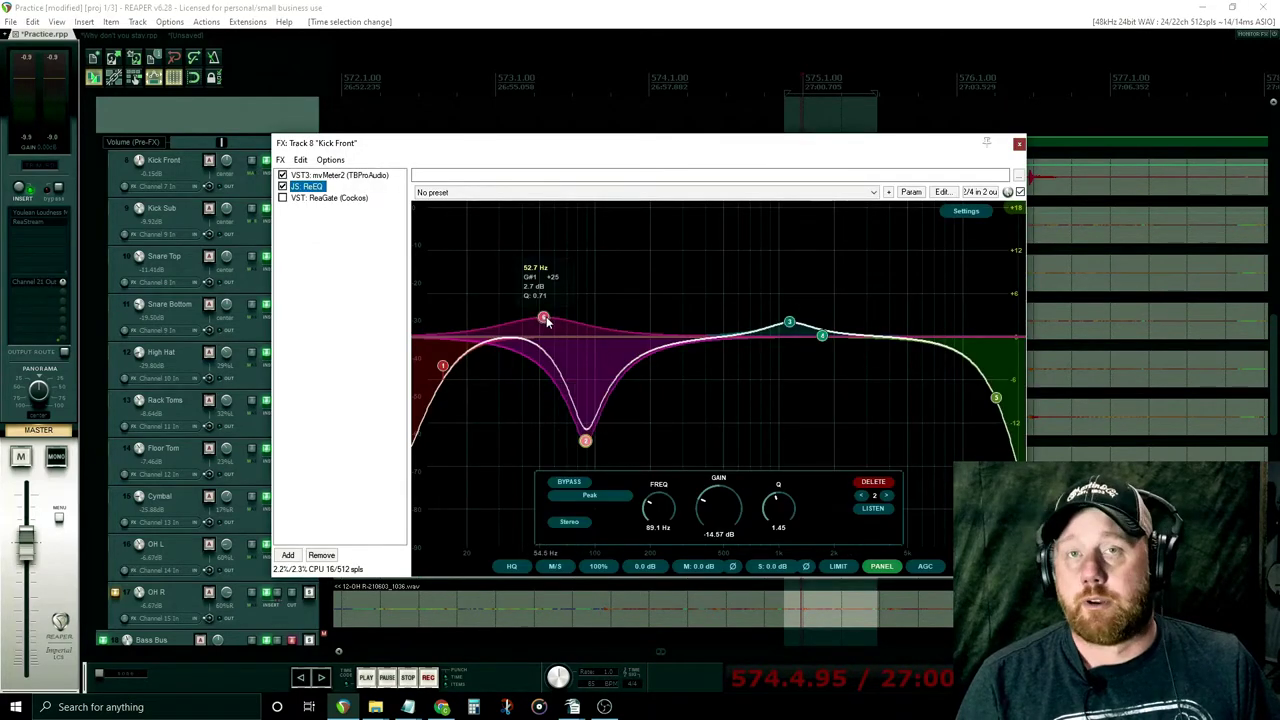
click(1018, 144)
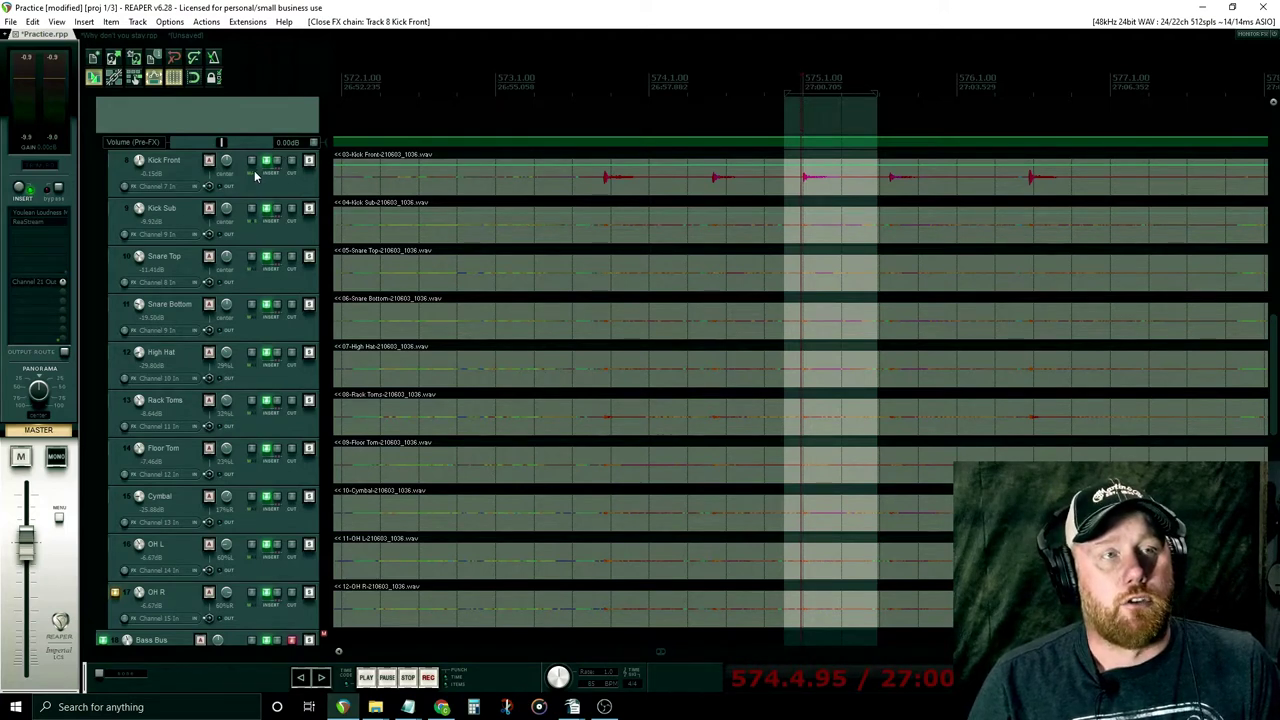
click(309, 160)
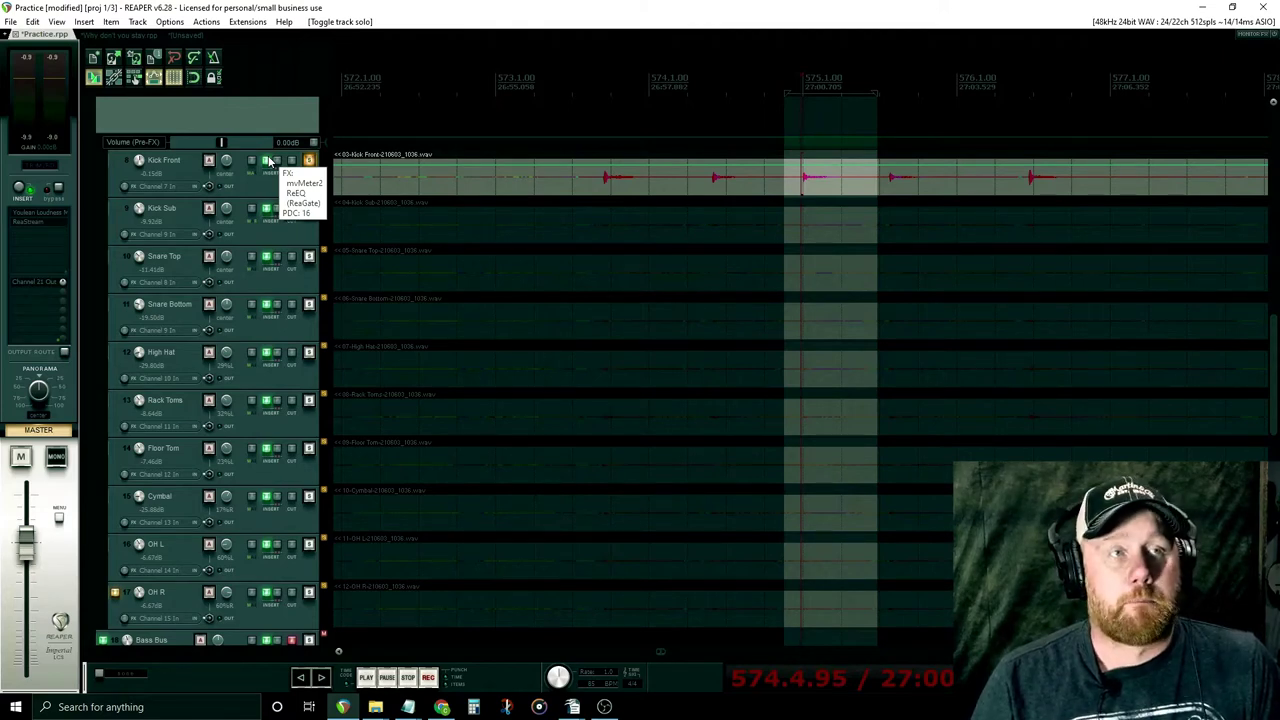
click(308, 161)
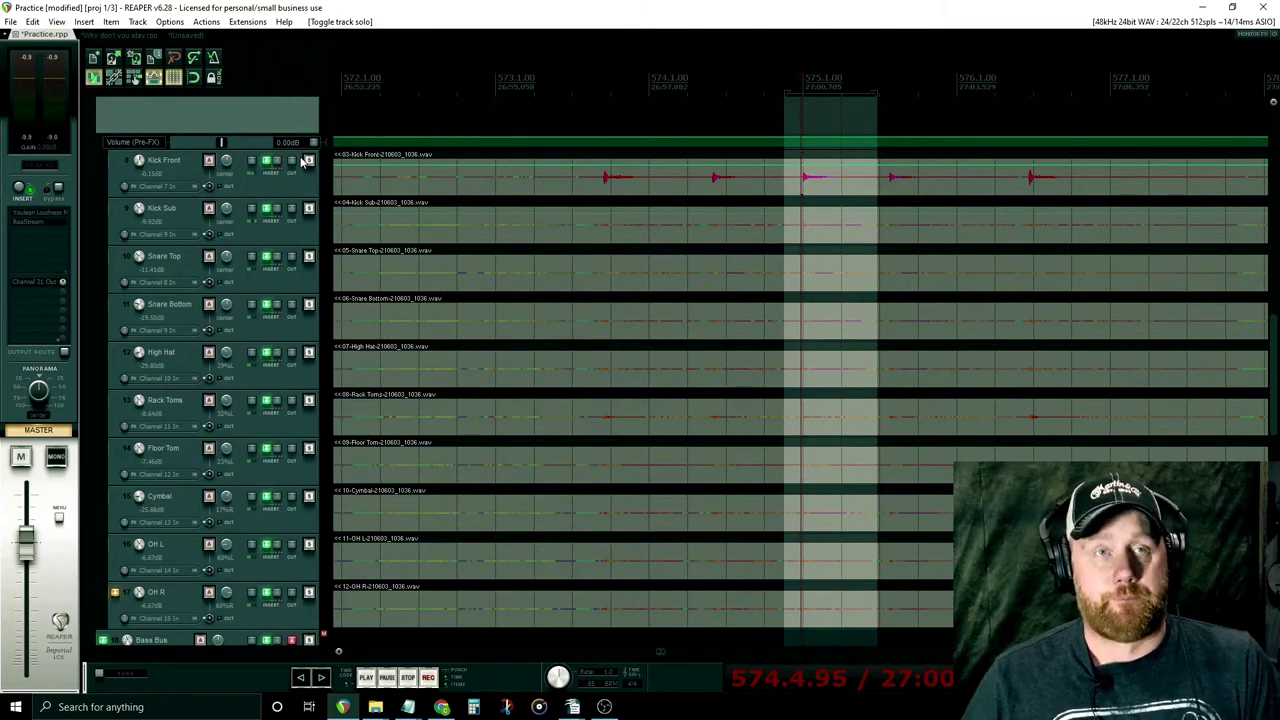
- Play back the snare hits around measure 580 and stop playback
scroll(663, 660, right, 3)
scroll(968, 263, up, 3)
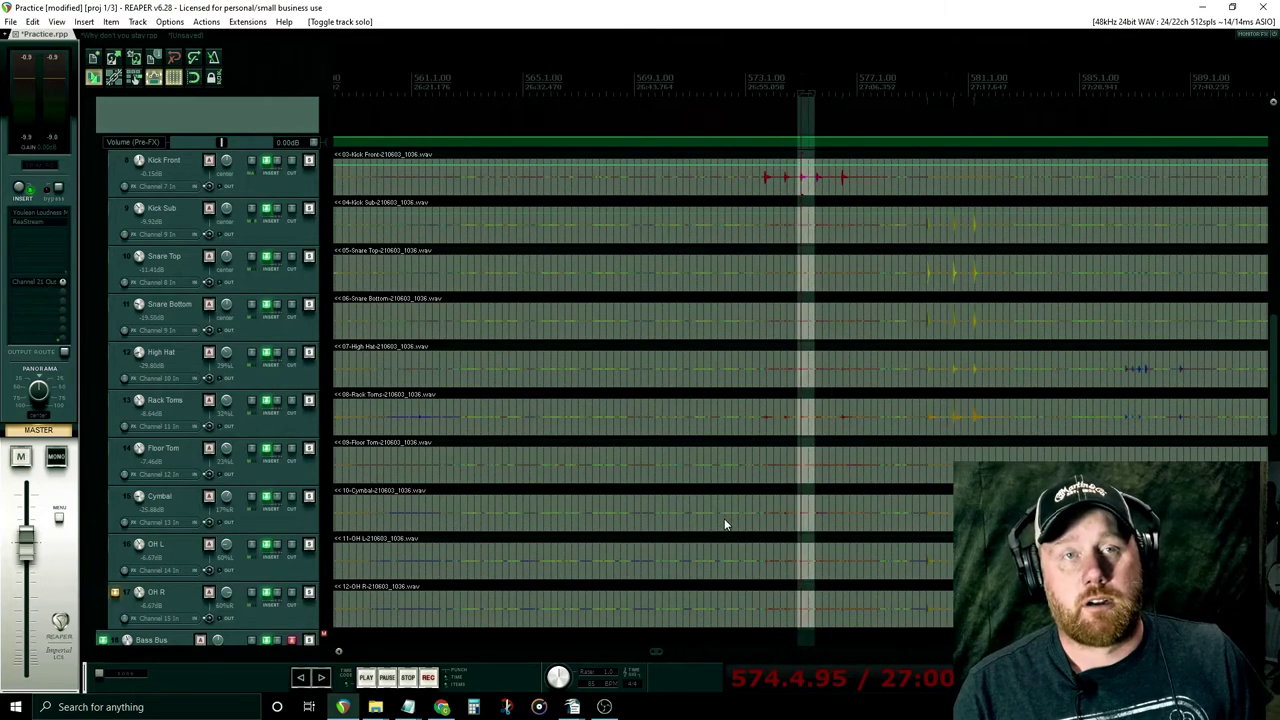
click(830, 400)
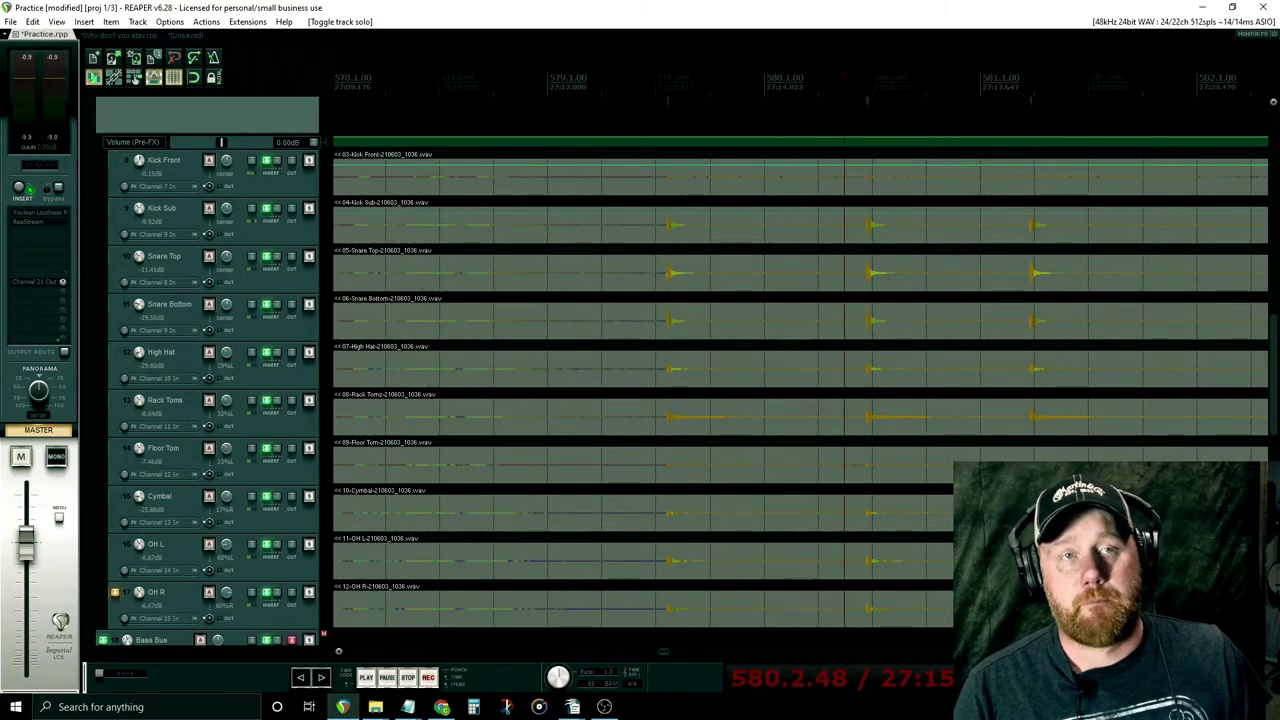
key(space)
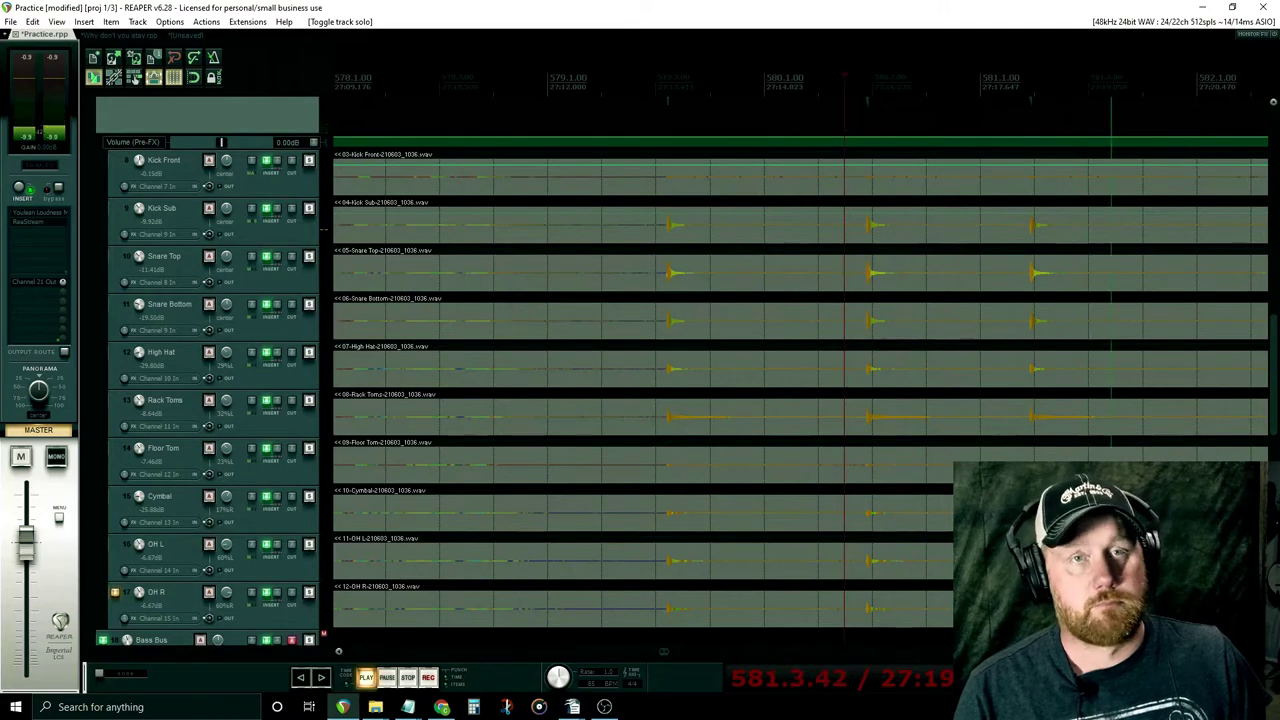
key(space)
- Play back the hi-hat hits starting just after measure 586 and stop playback
scroll(972, 187, down, 3)
scroll(1058, 189, down, 2)
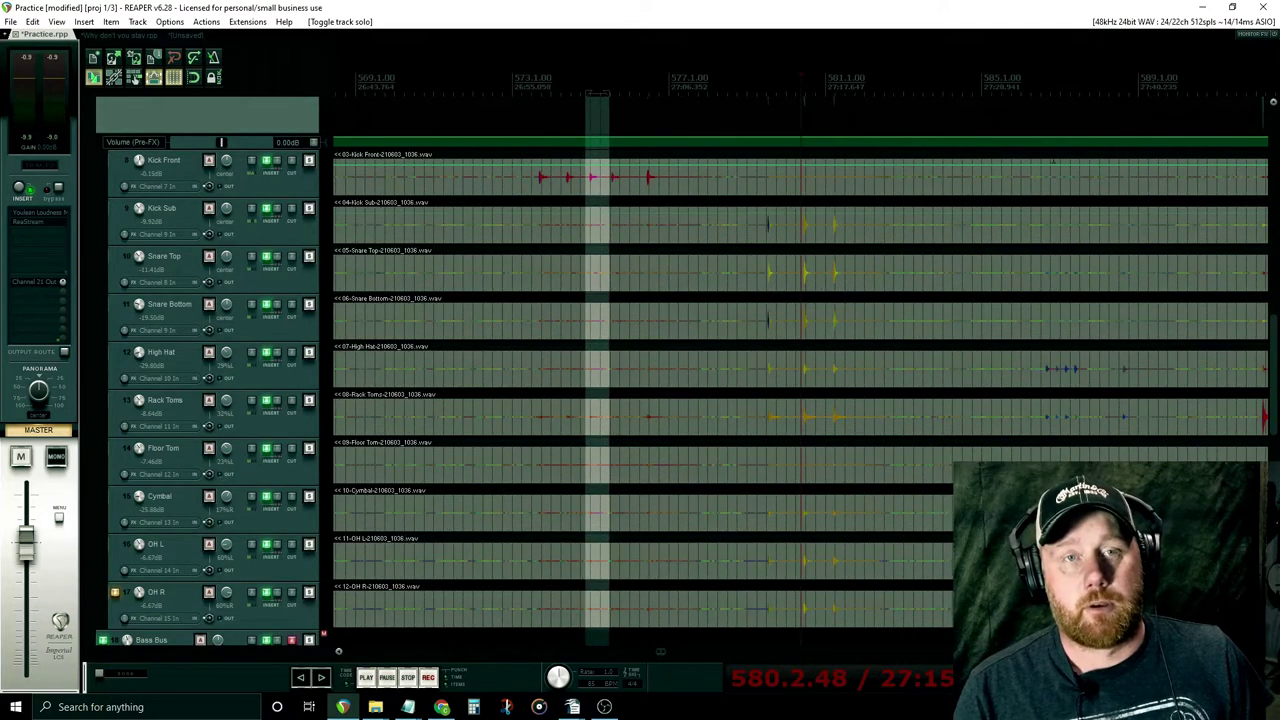
click(1042, 189)
key(space)
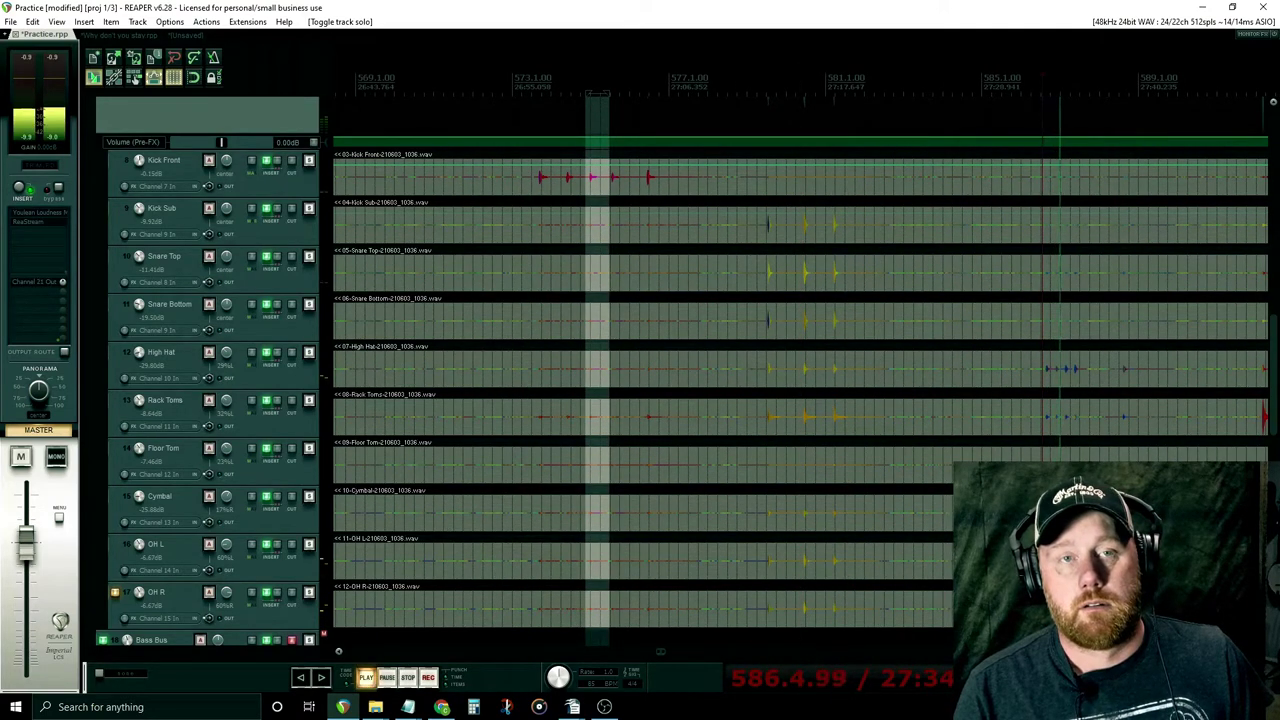
key(space)
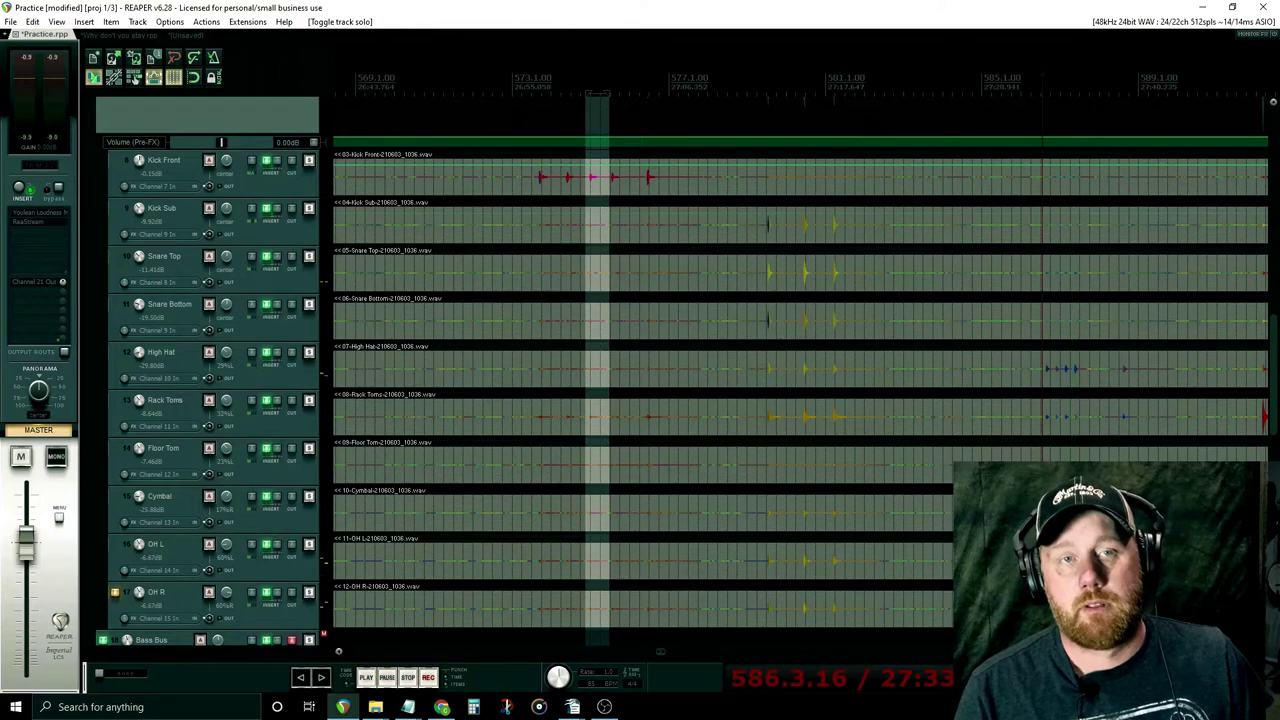
- Set a time selection tightly around the isolated hi-hat hit between measures 588 and 589
drag(1044, 189, 1064, 189)
scroll(1064, 189, up, 4)
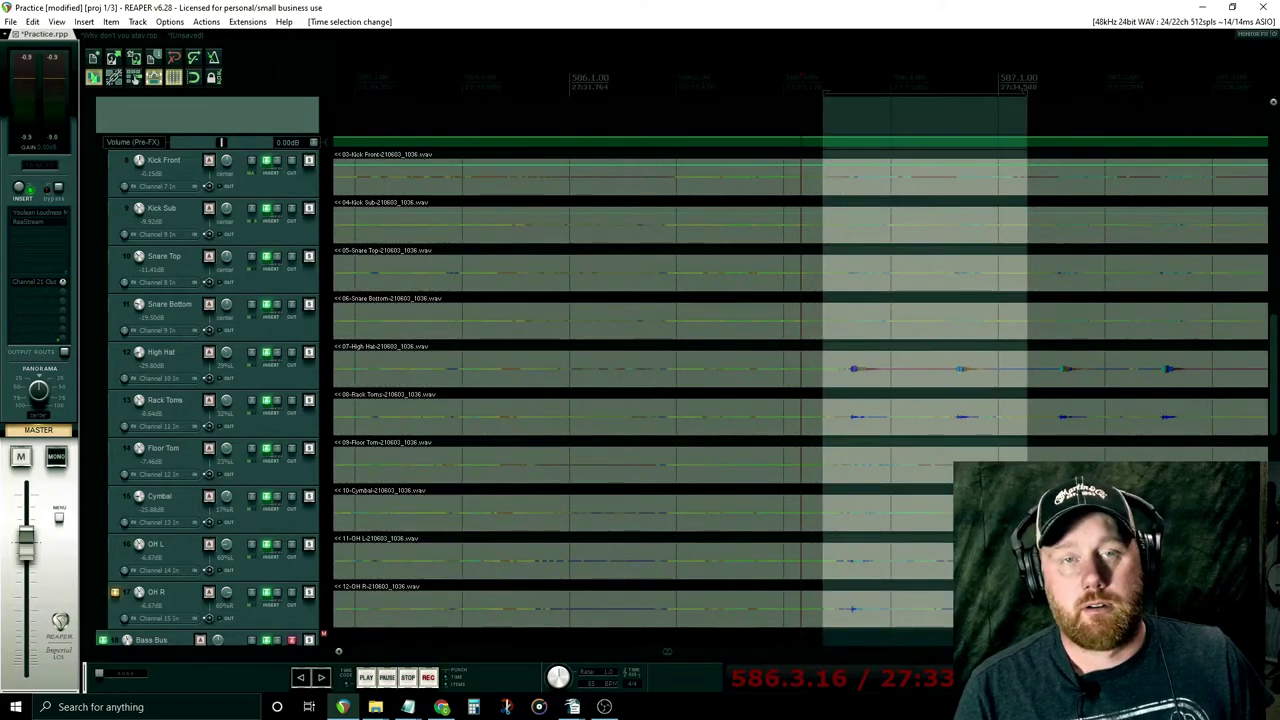
scroll(743, 189, down, 1)
scroll(800, 390, down, 2)
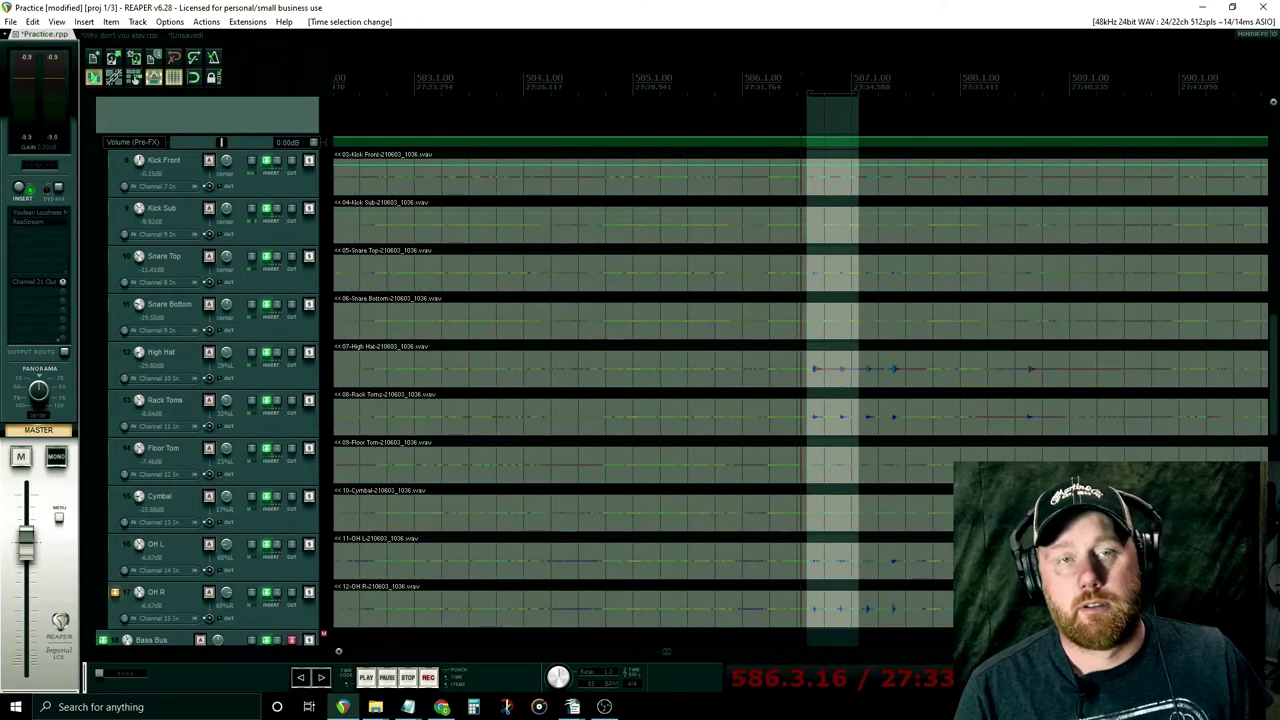
drag(1022, 116, 1038, 116)
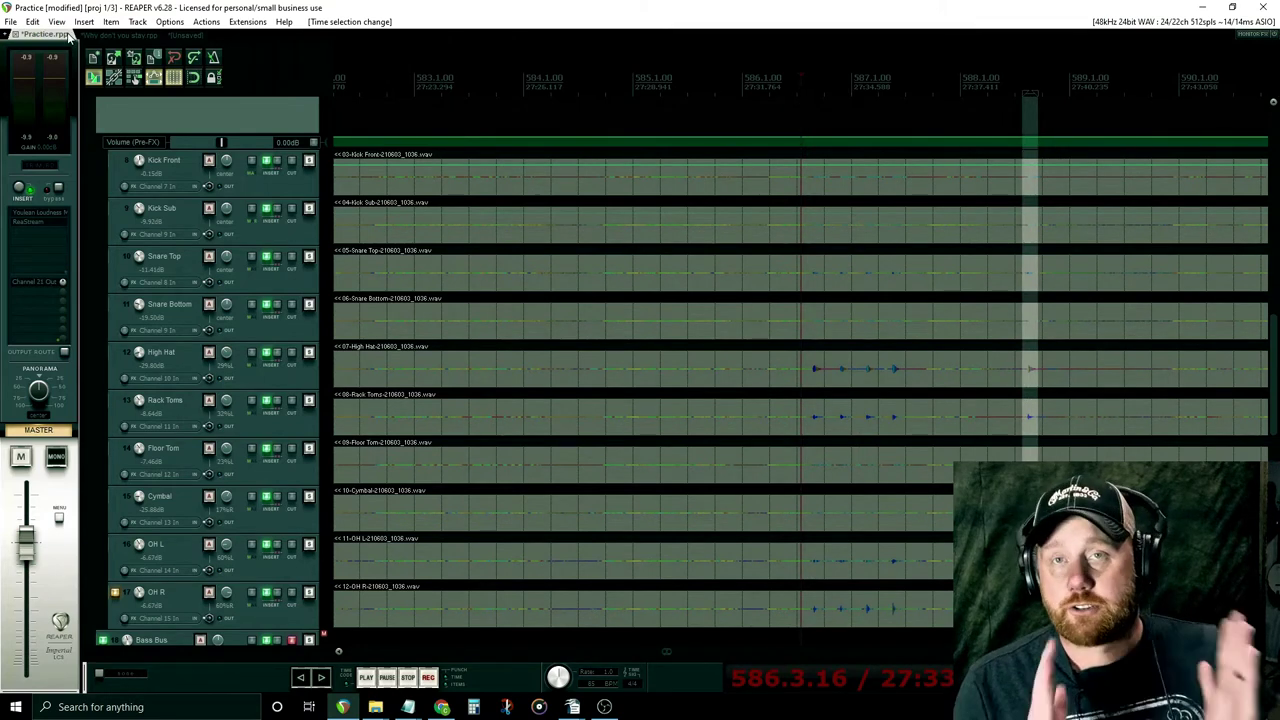
- Play back the rack tom hits from measure 592
key(space)
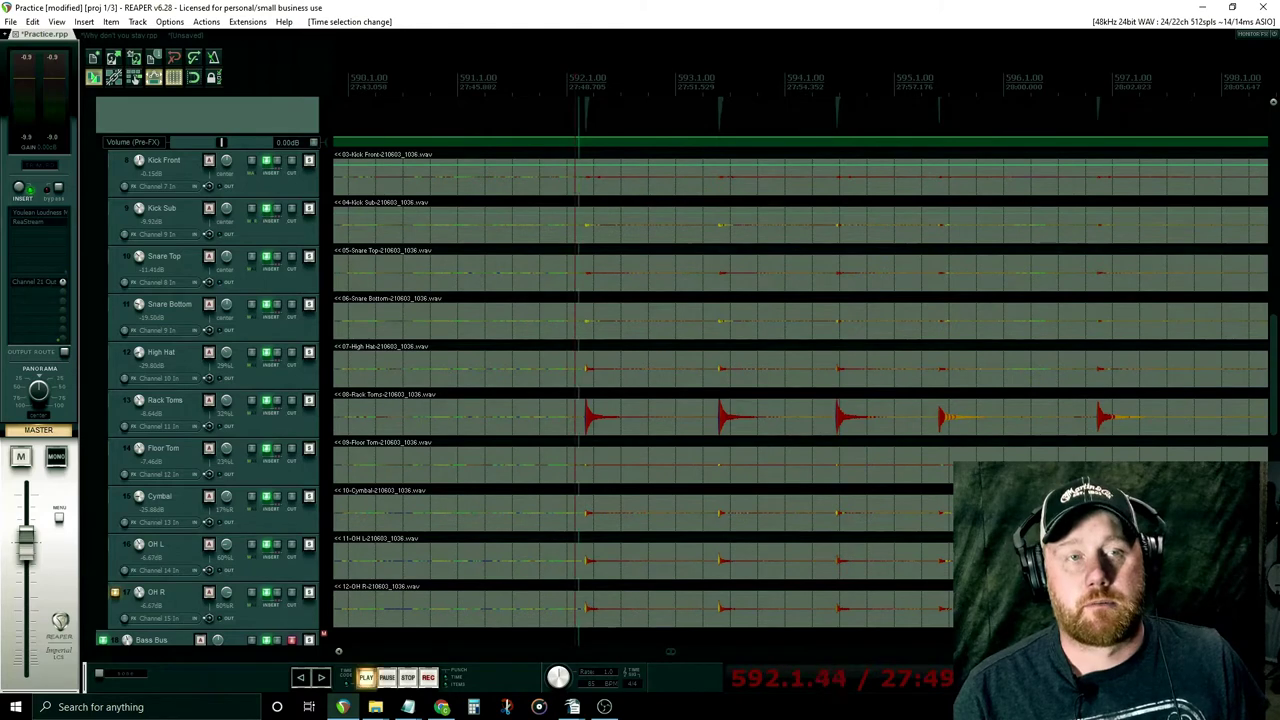
key(space)
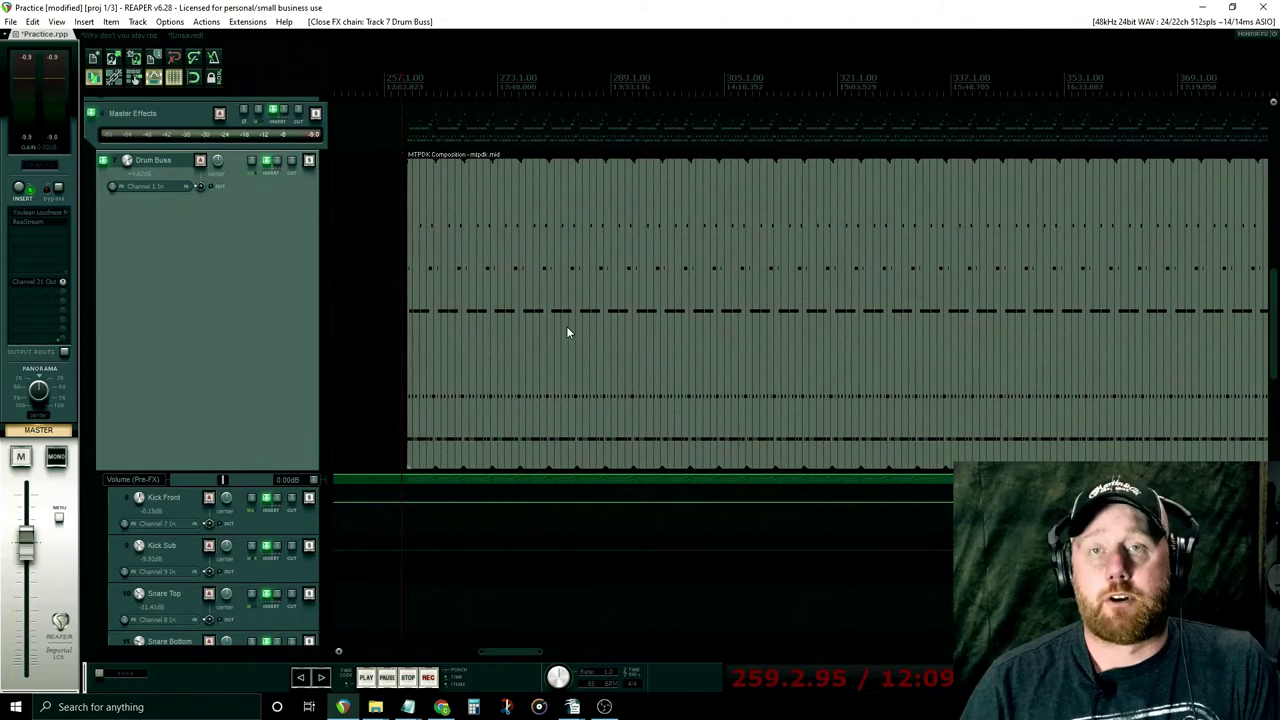
- Open the Drum Buss track's Sitala plugin, lower the track volume to about -17.6 dB and audition the Clean 808 kit
click(267, 163)
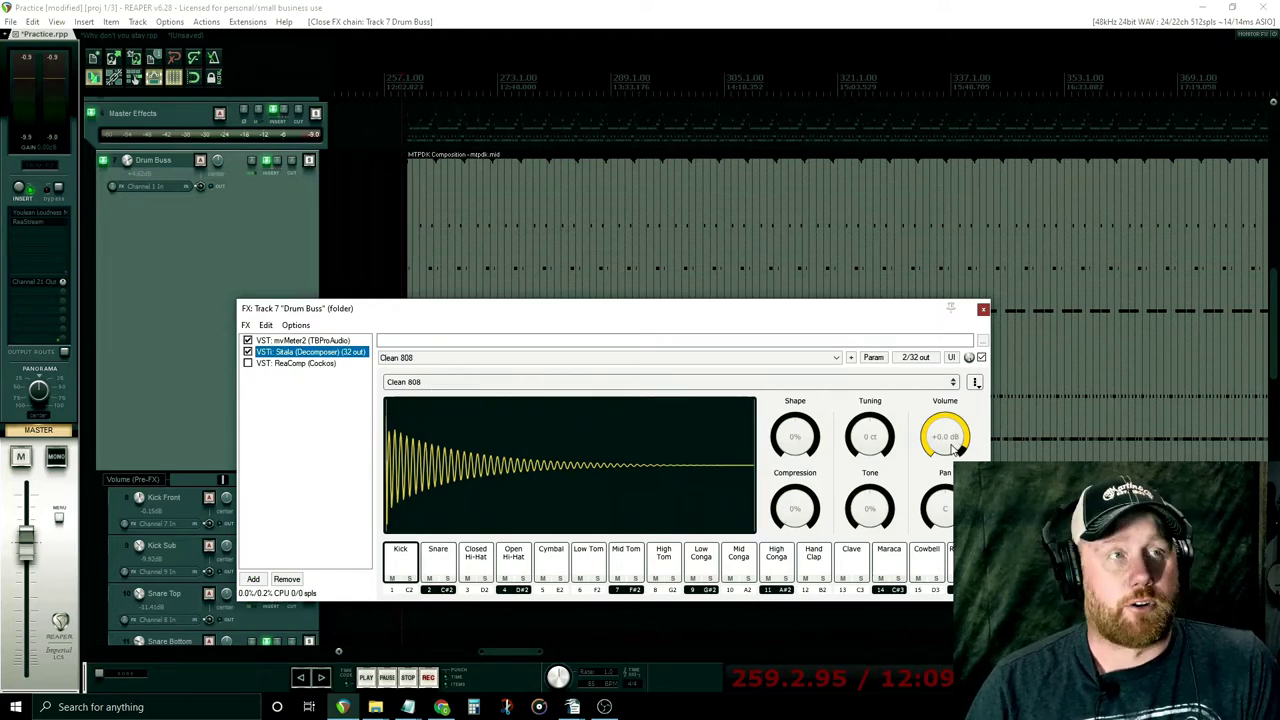
click(127, 165)
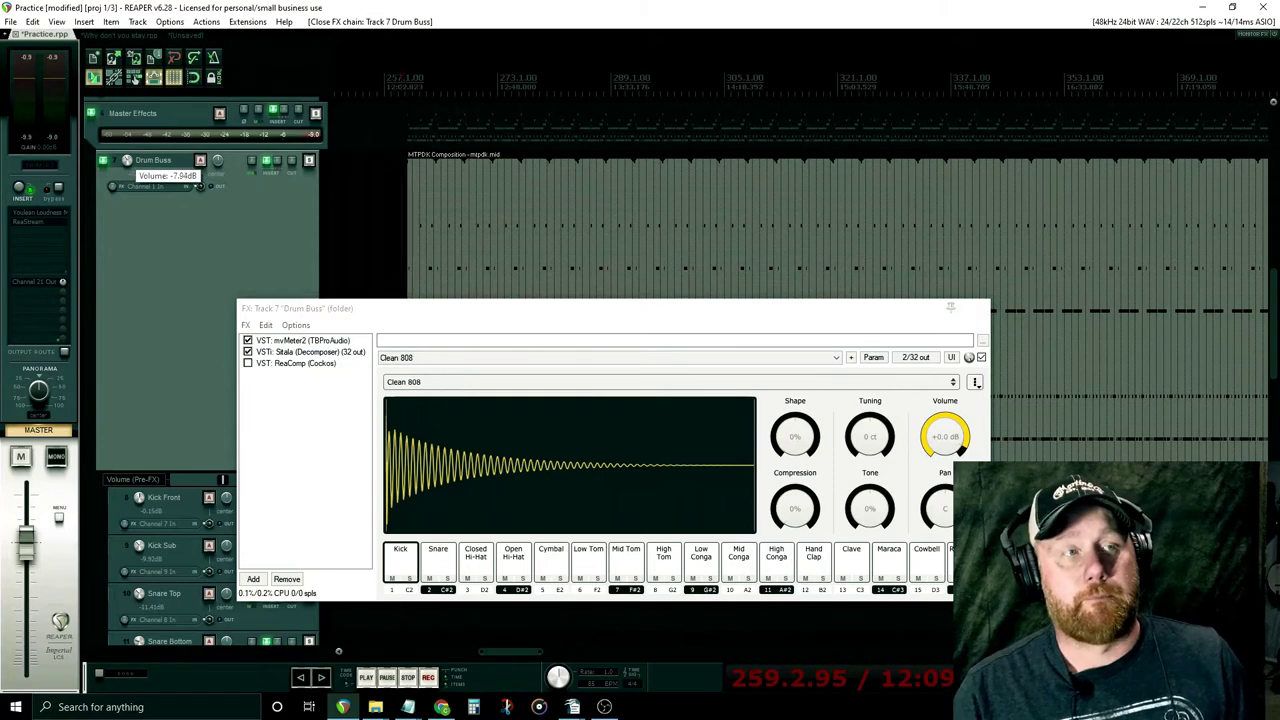
key(space)
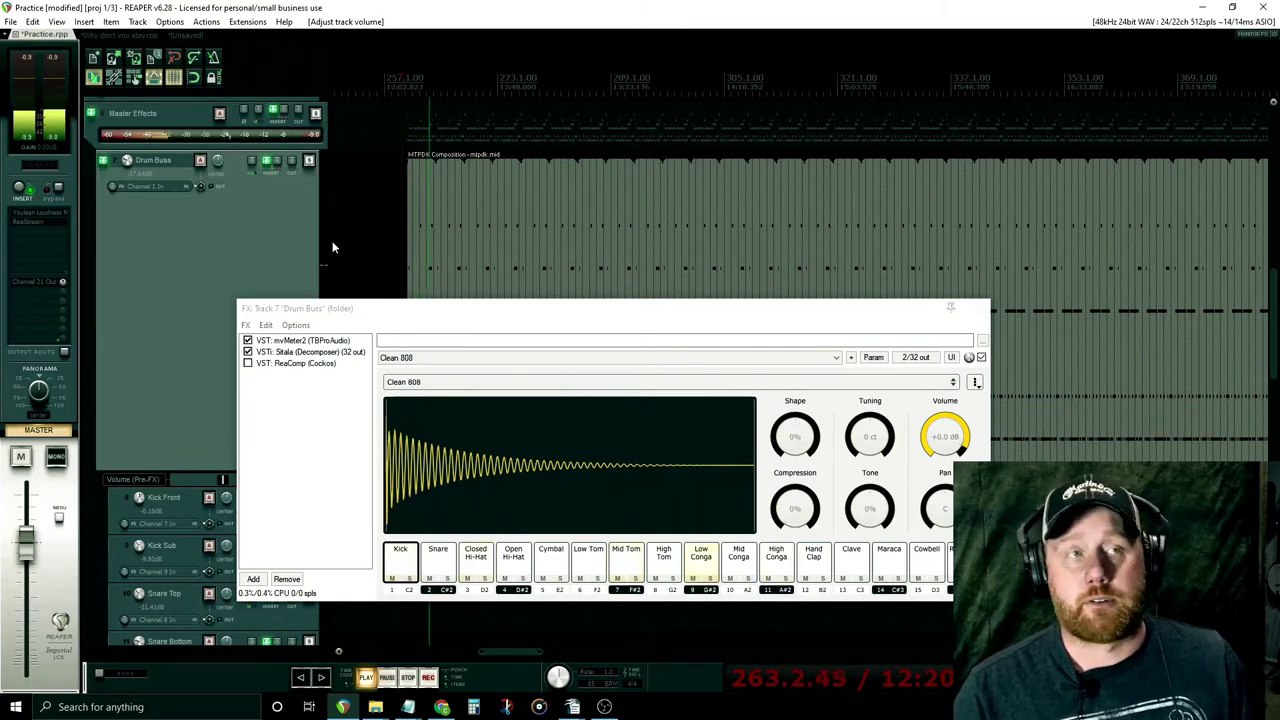
key(space)
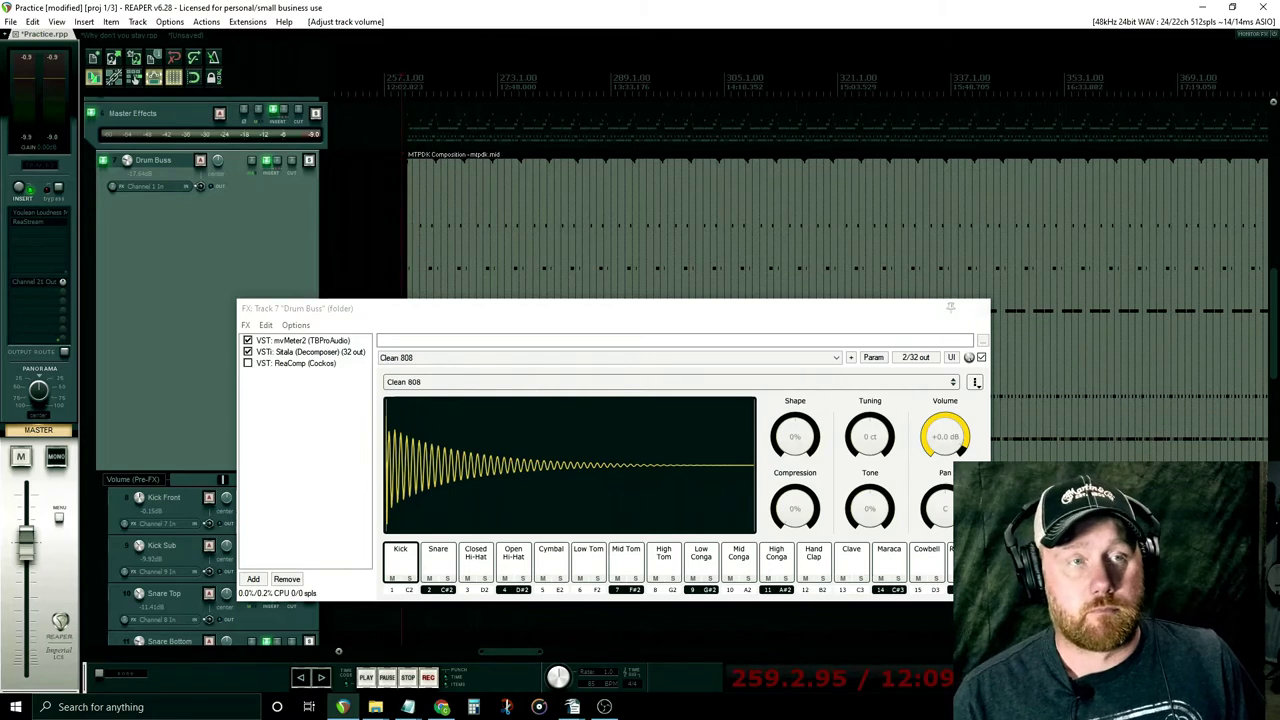
- Replace the Clean 808 kit in Sitala with a new empty kit, discarding the unsaved changes
click(485, 384)
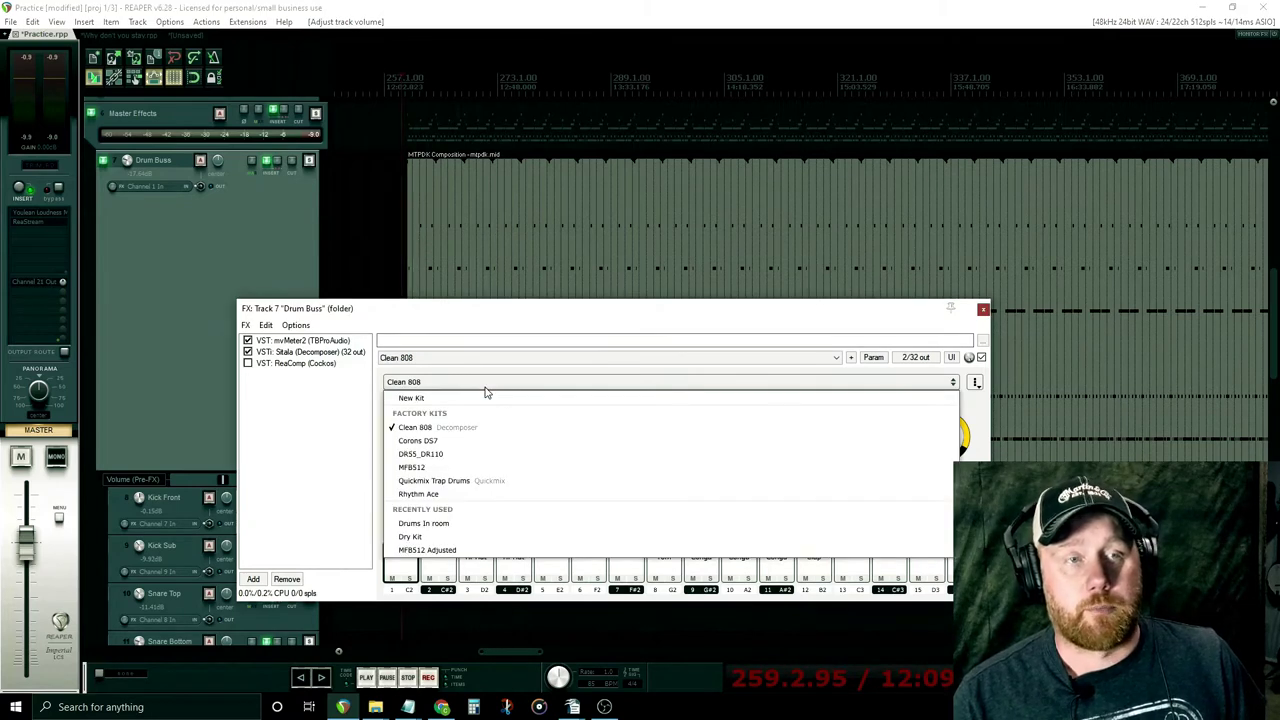
click(482, 398)
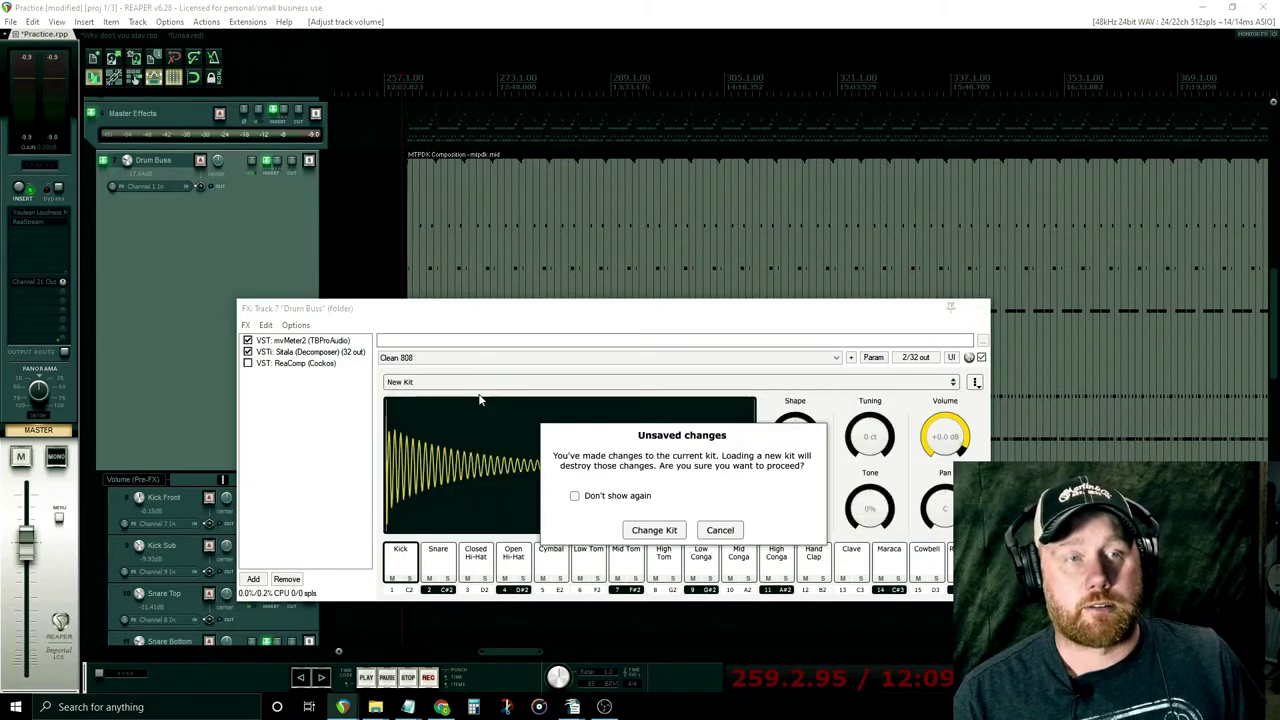
click(652, 530)
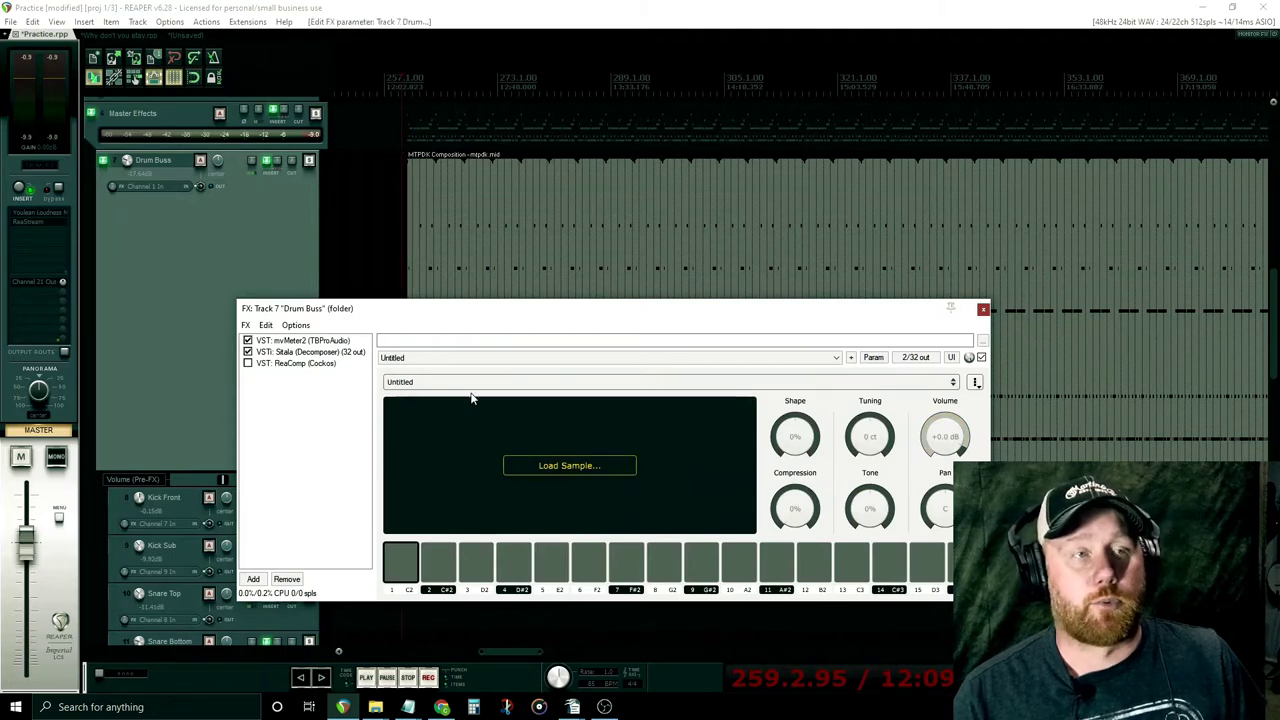
- Switch to the Drum Samples folder in File Explorer and load the Kick sample onto pad 1 and Snare onto pad 3
drag(503, 314, 382, 325)
key(alt+Tab)
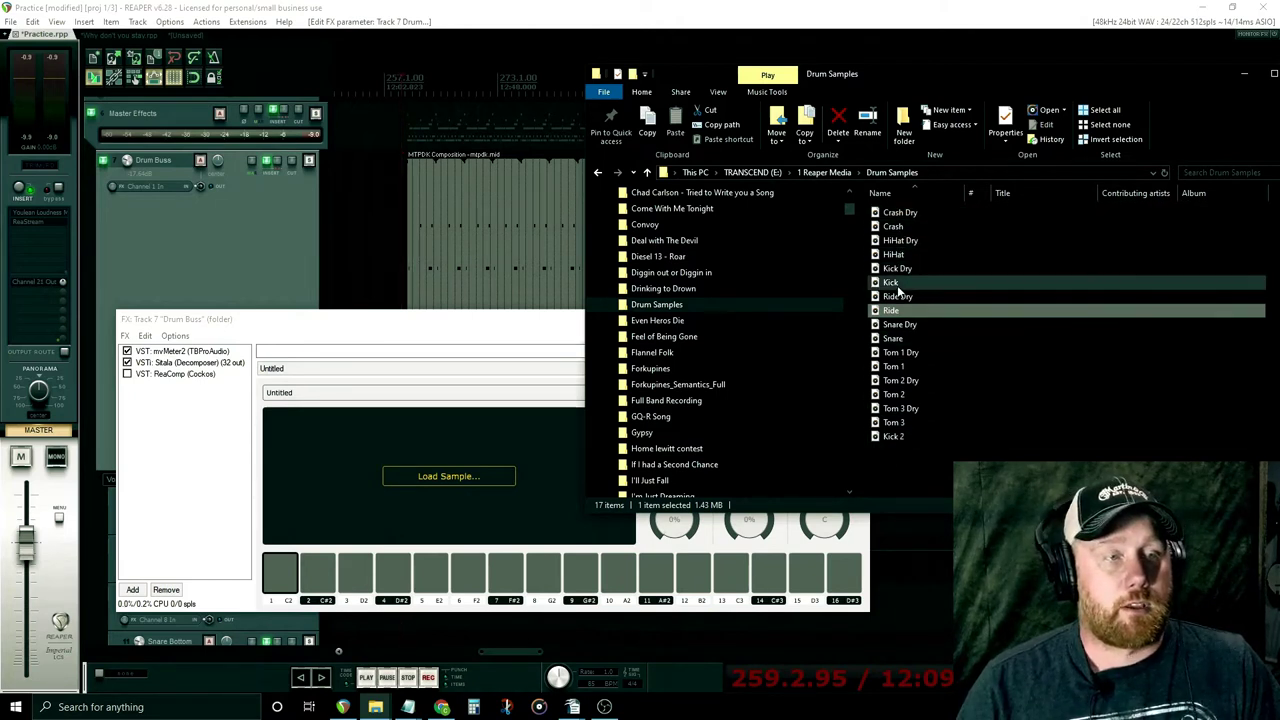
drag(897, 283, 418, 530)
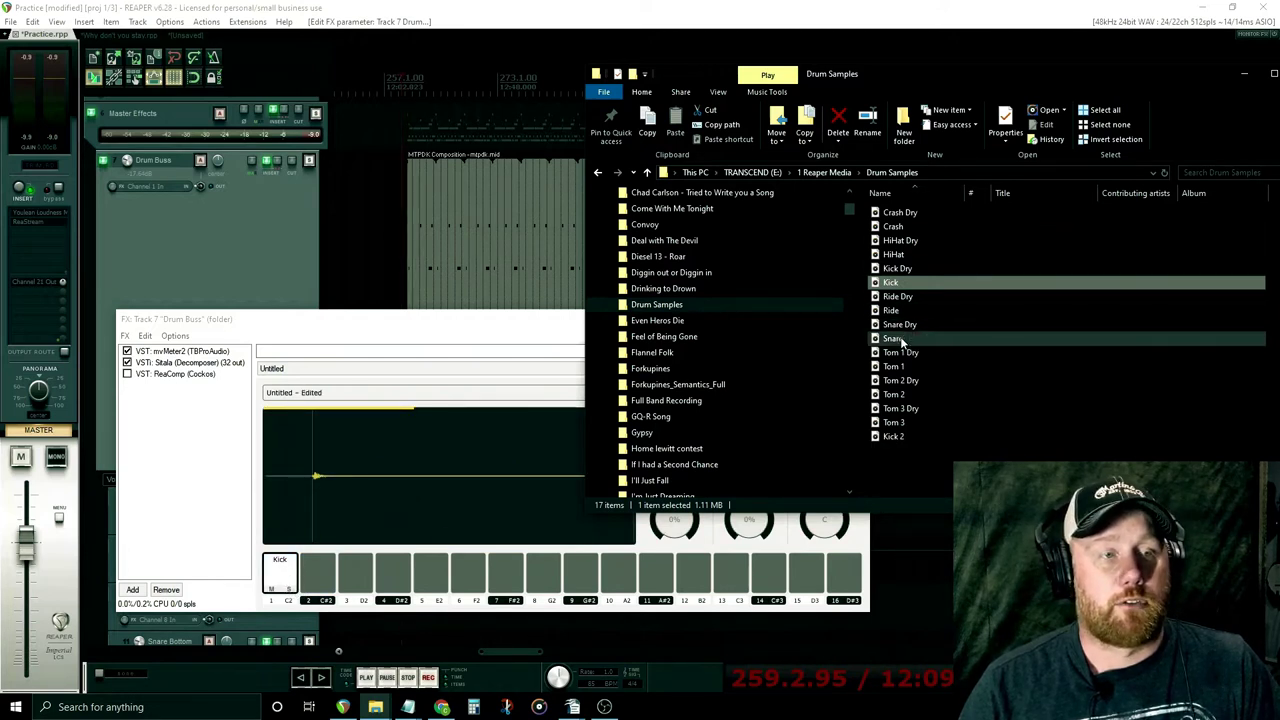
drag(893, 339, 362, 588)
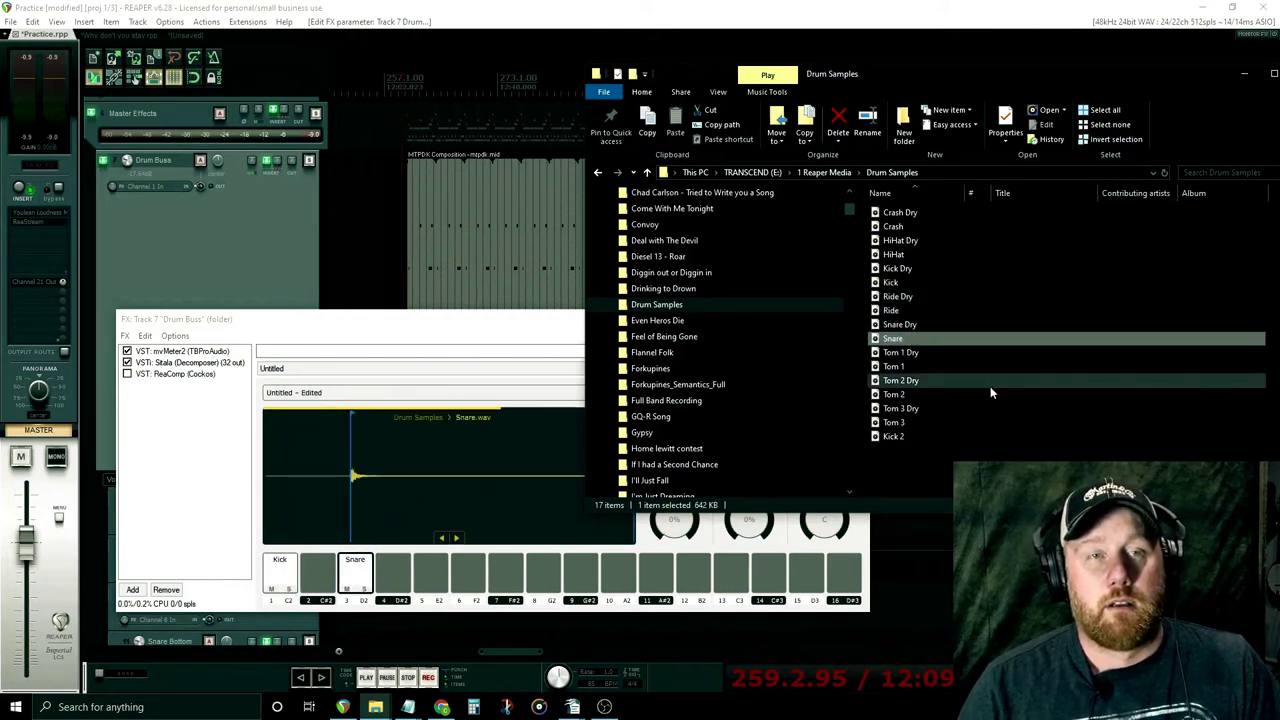
- Load the Tom 1, Tom 2 and Tom 3 samples onto pads 8, 9 and 10, and HiHat onto pad 7
drag(893, 367, 543, 580)
click(893, 395)
drag(893, 408, 580, 575)
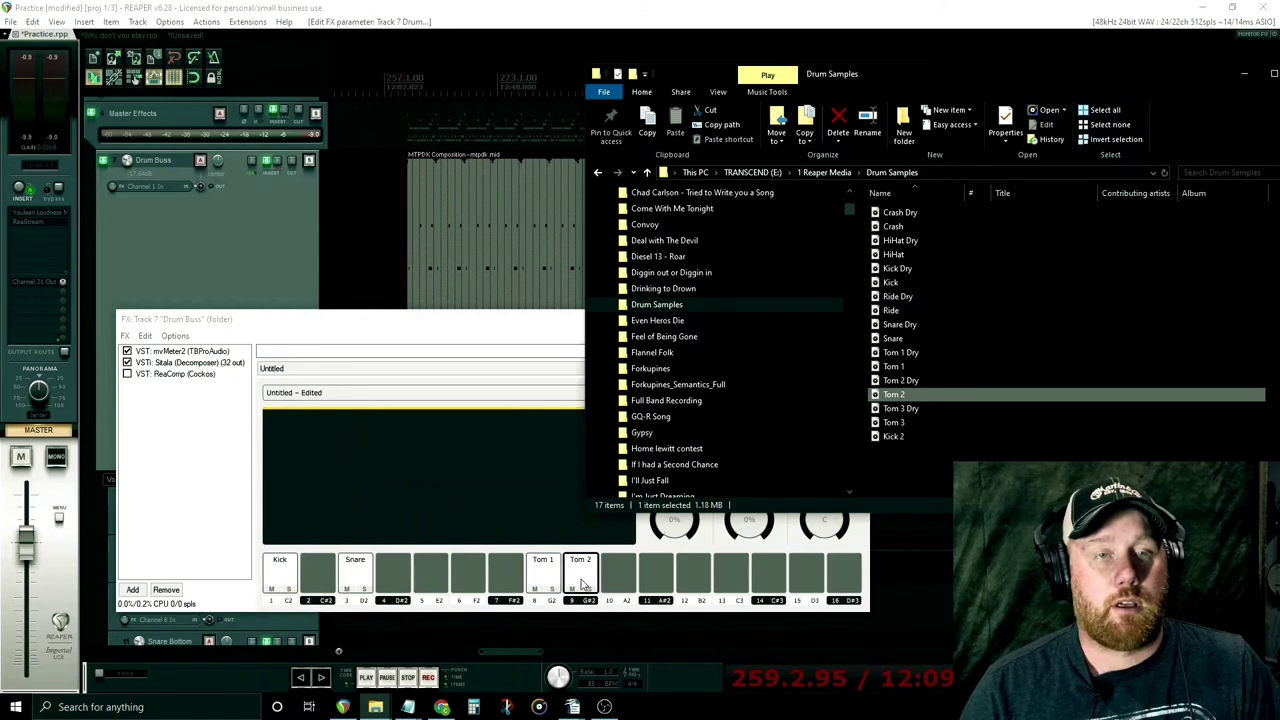
drag(890, 428, 625, 590)
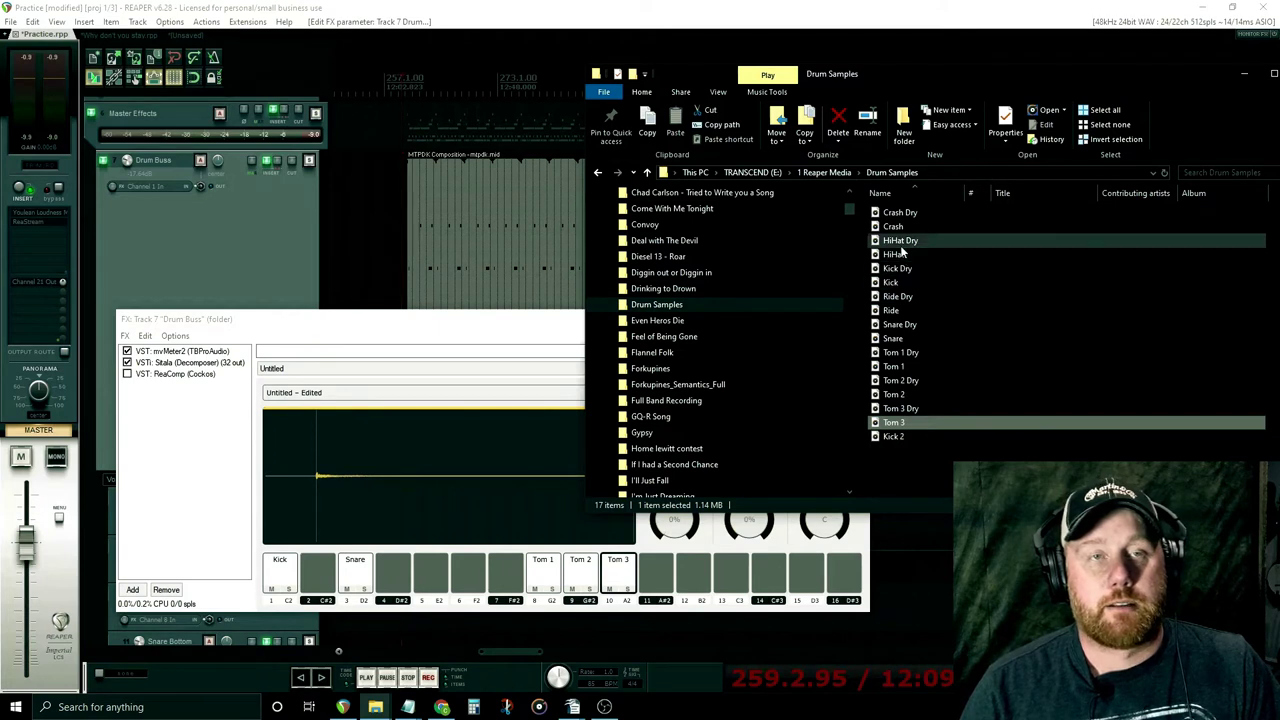
drag(896, 257, 507, 585)
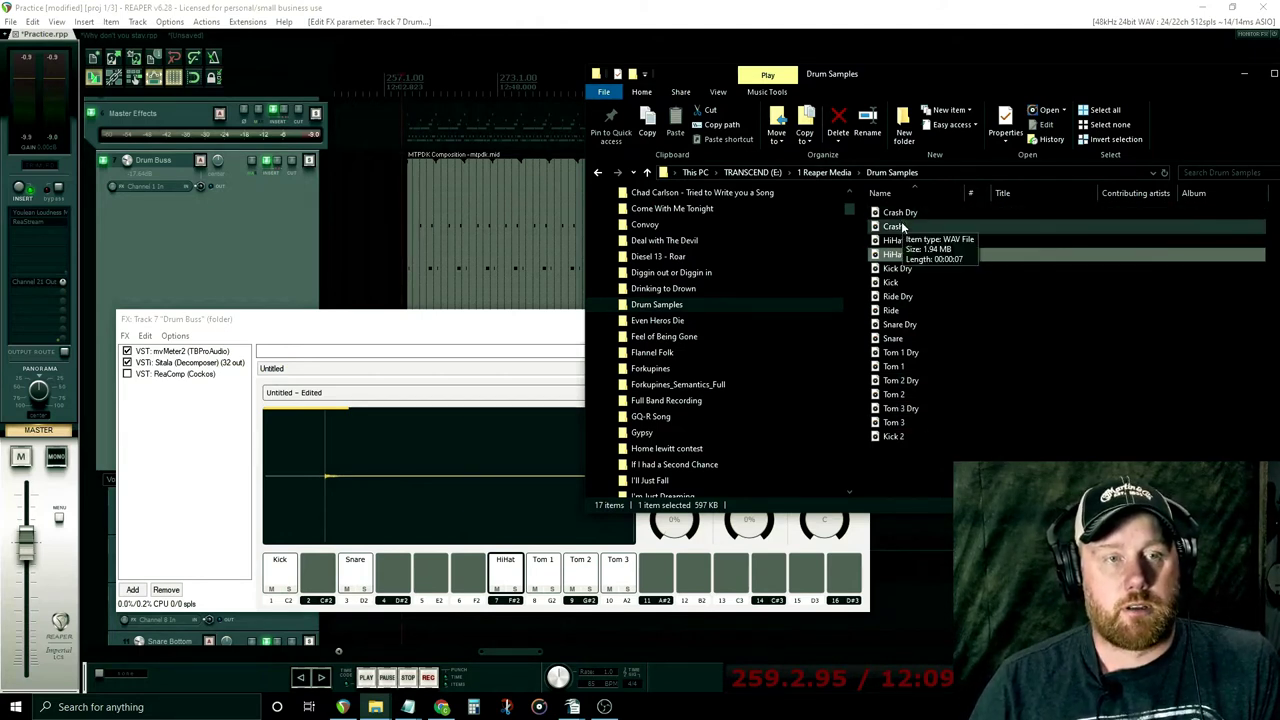
- Load the Crash sample onto pad 13 and the Ride sample onto pad 14 of the kit
drag(903, 228, 744, 597)
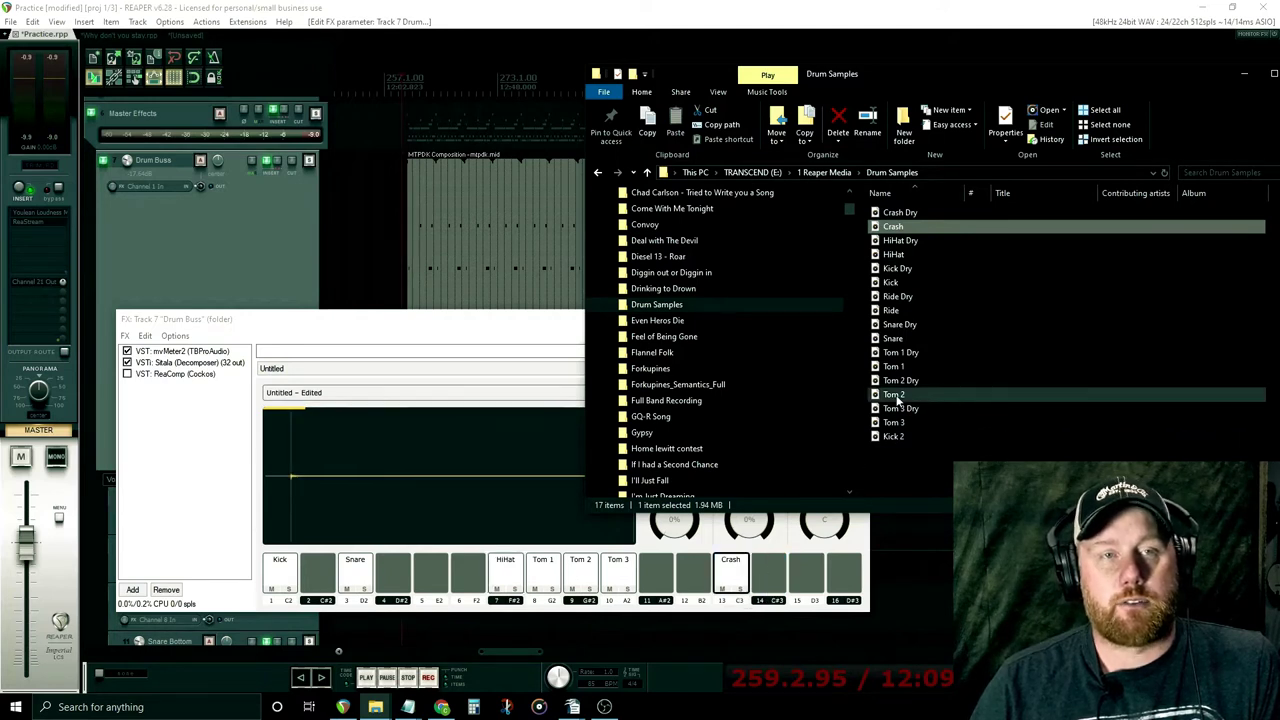
drag(891, 311, 768, 581)
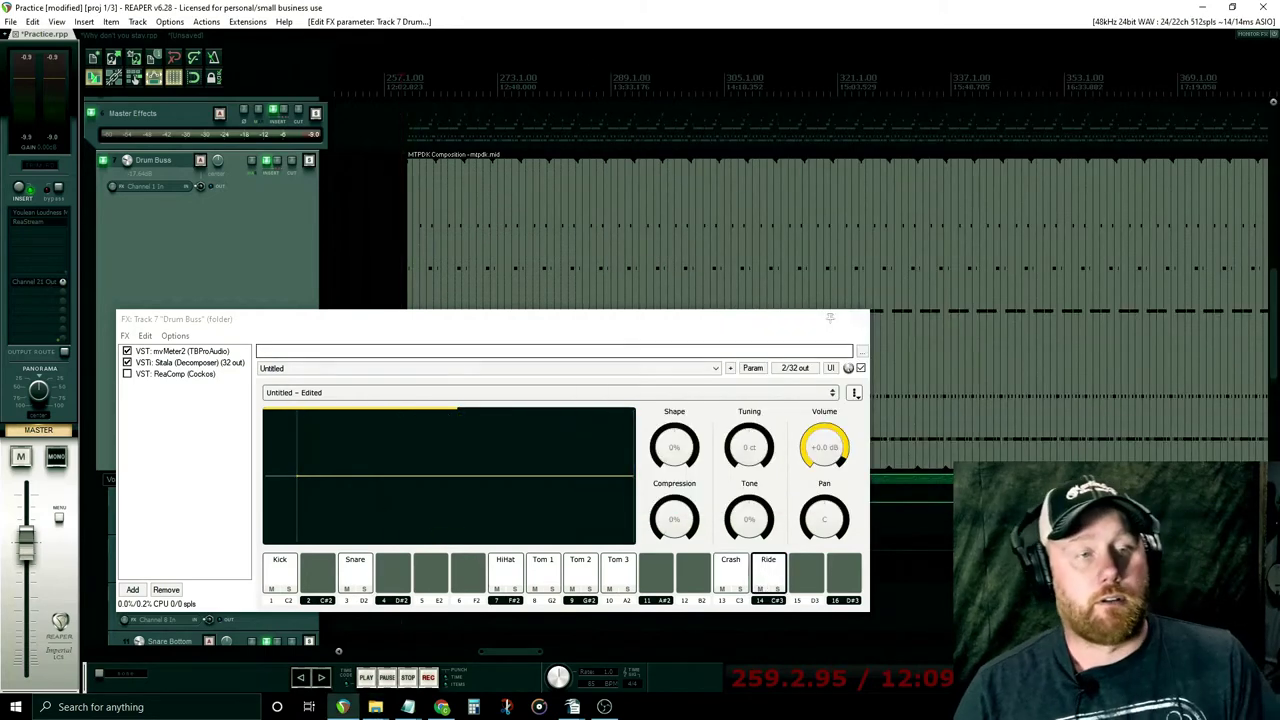
- Play the MIDI drum part with the new kit and raise the Drum Buss track volume
click(366, 678)
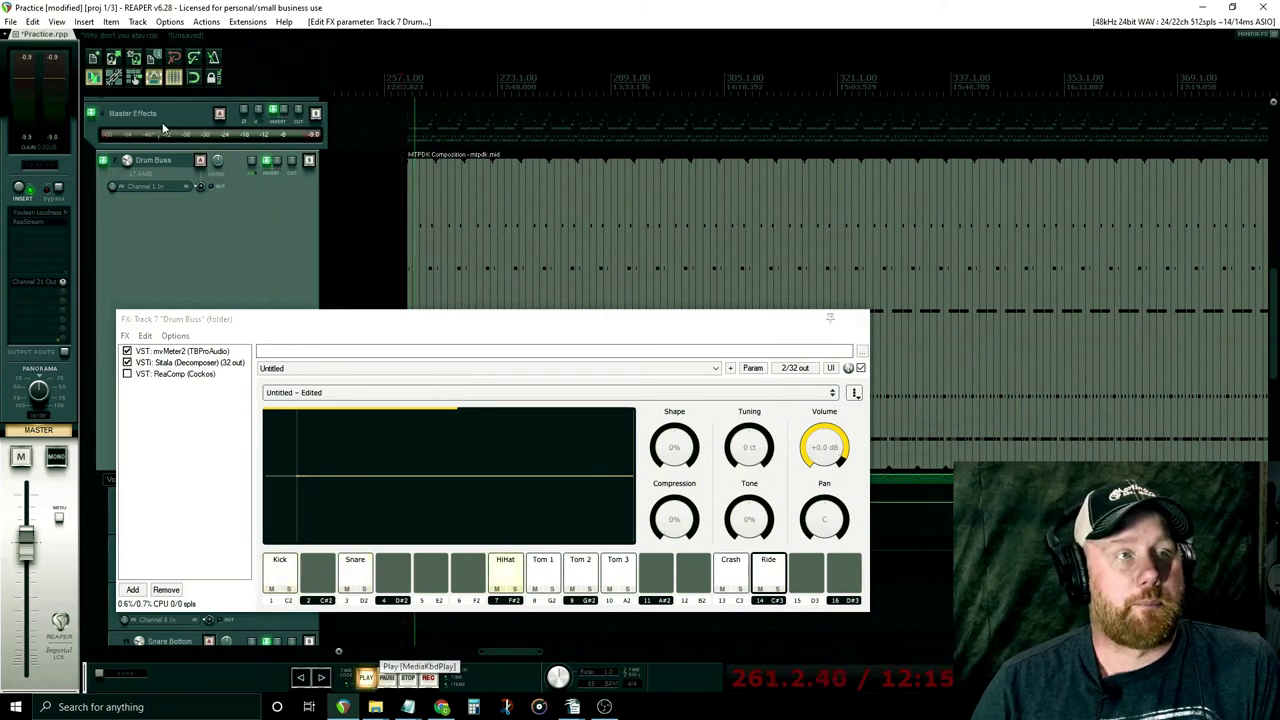
mouse_move(135, 170)
scroll(128, 162, up, 10)
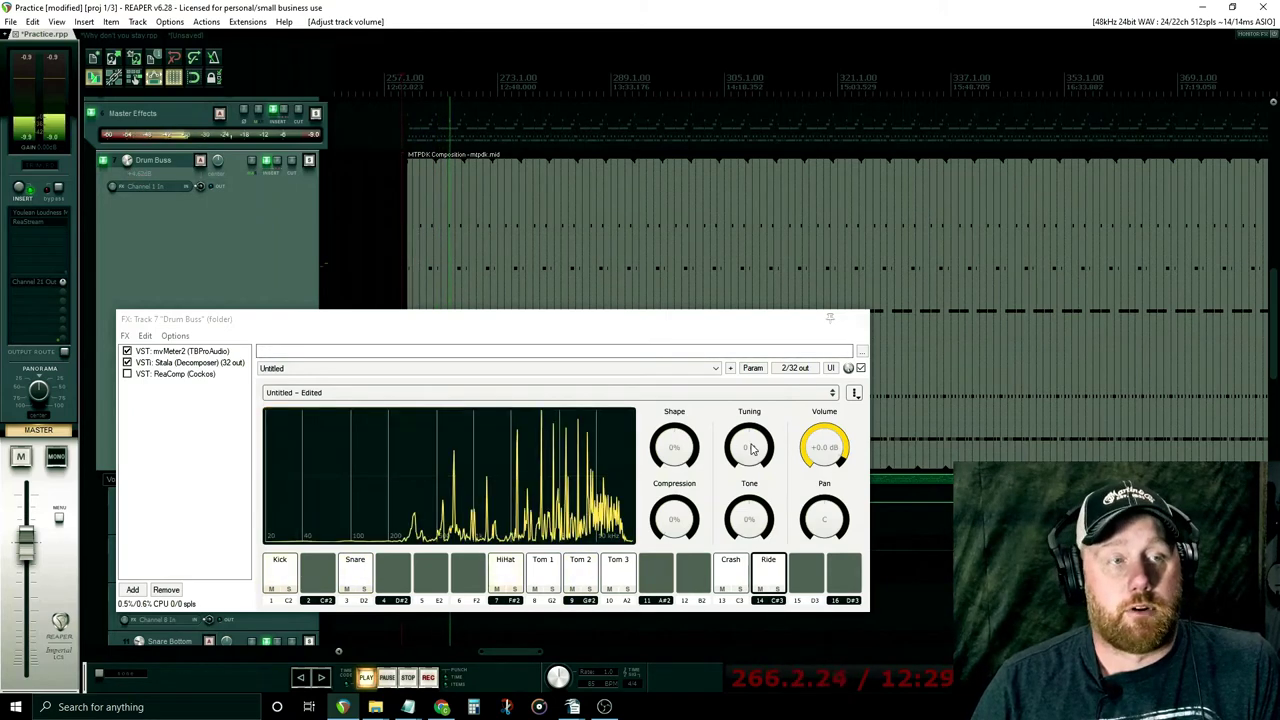
- Try tuning the Kick pad down to about -67 ct during playback, reset its tuning to 0 ct and stop playback
click(290, 578)
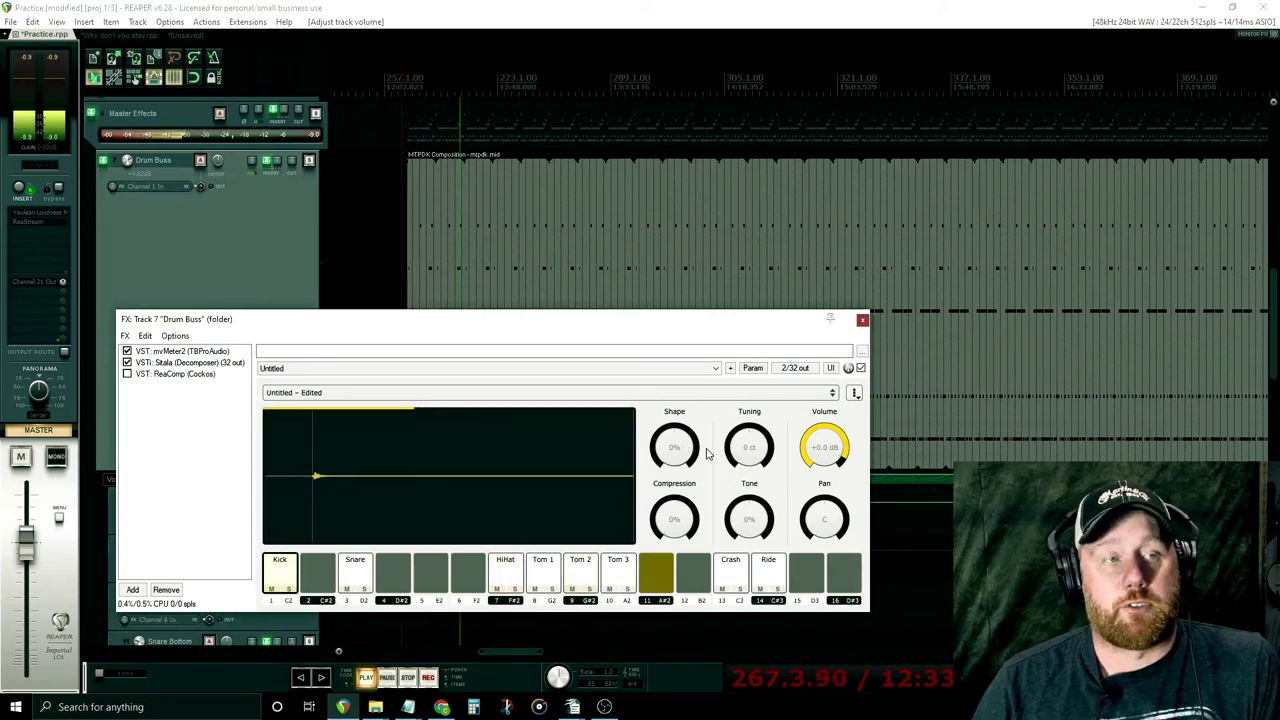
drag(749, 450, 755, 470)
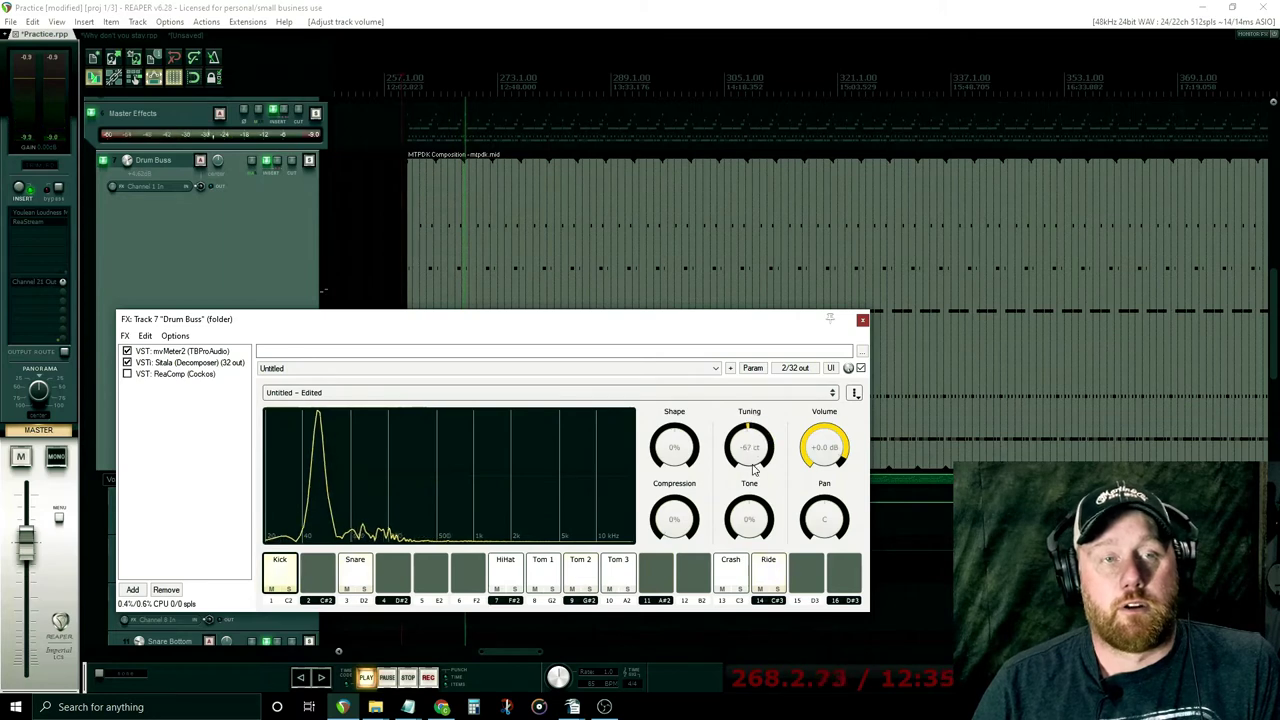
double_click(751, 460)
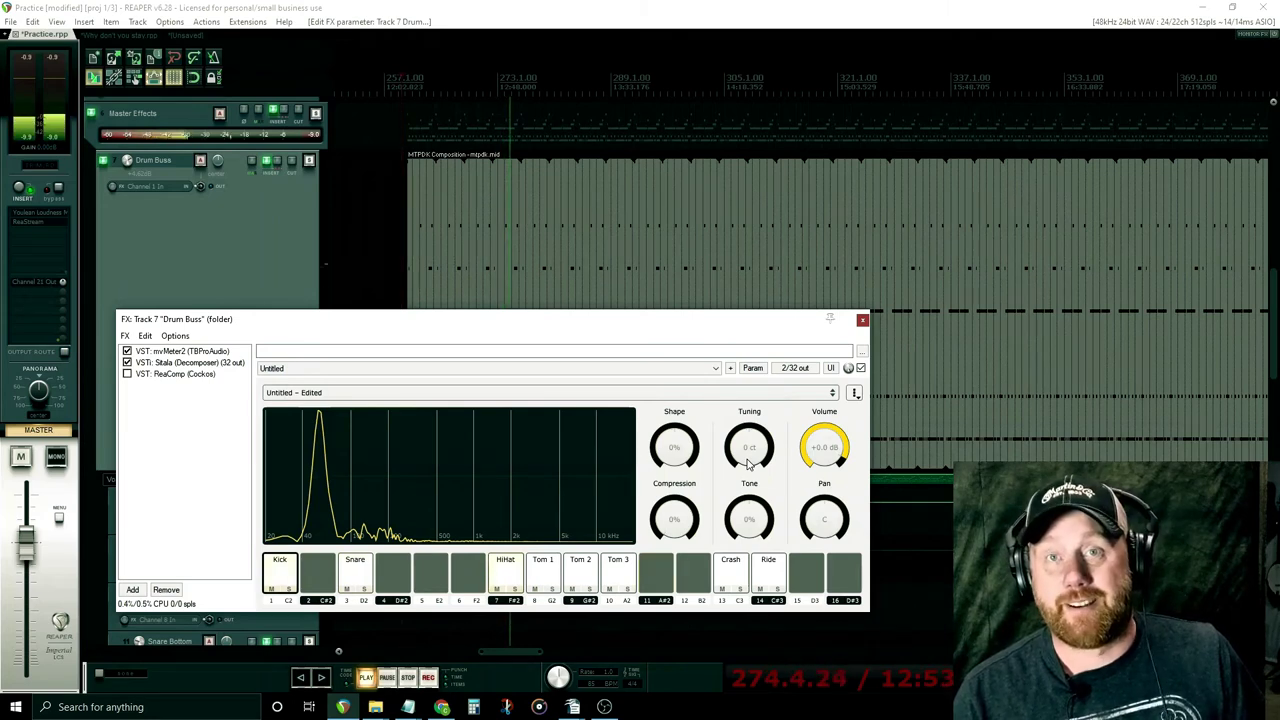
key(space)
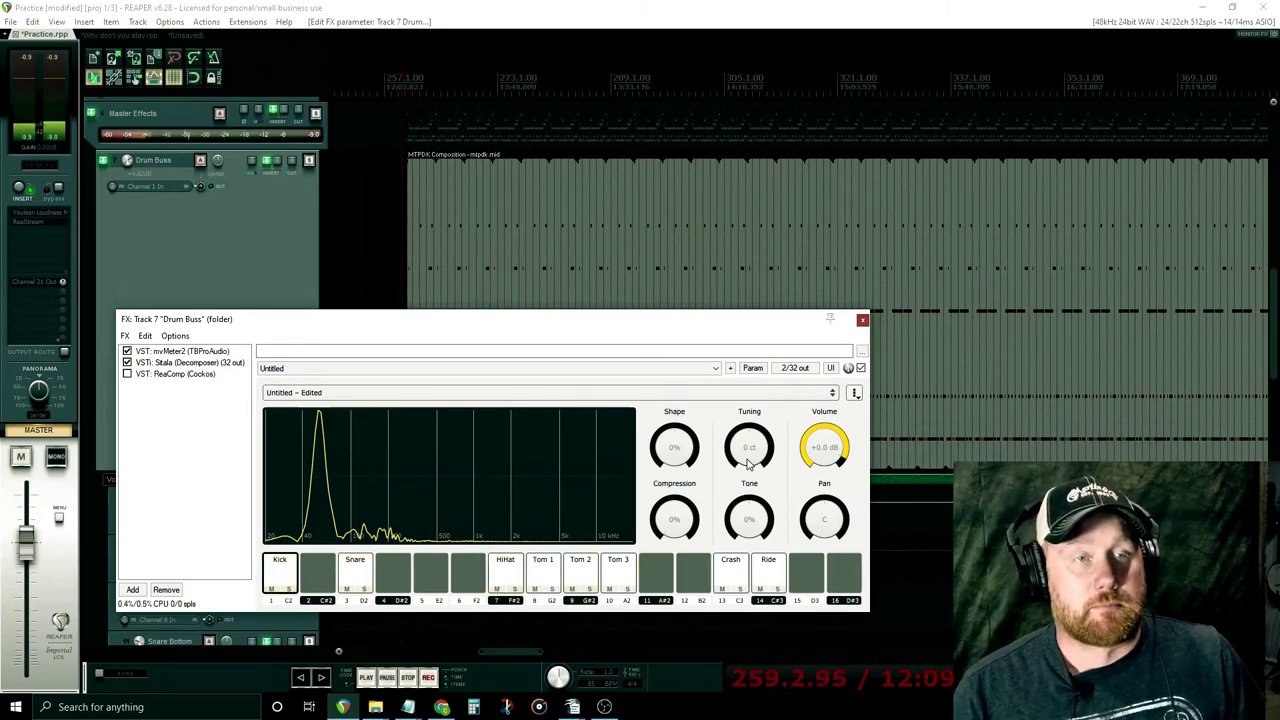
- Switch Sitala to the recently used Drums In room kit, discarding the unsaved kit, and play the MIDI part from its start
click(615, 394)
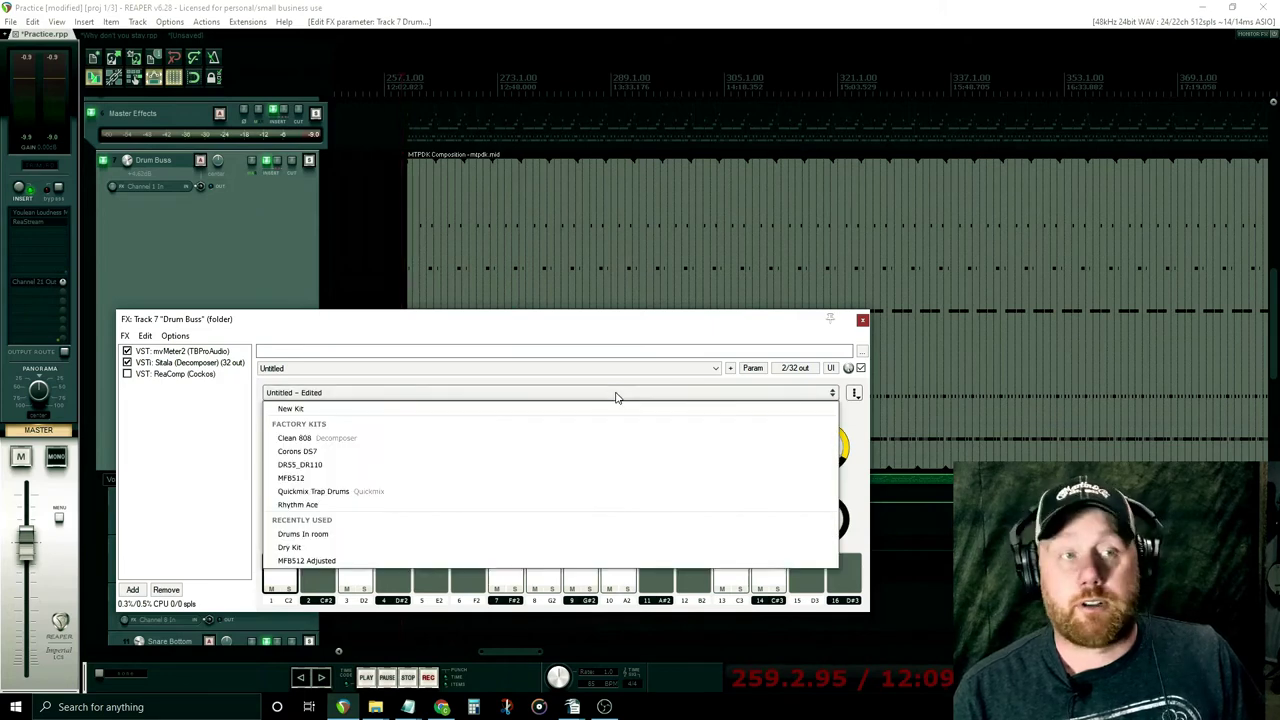
click(354, 536)
click(540, 541)
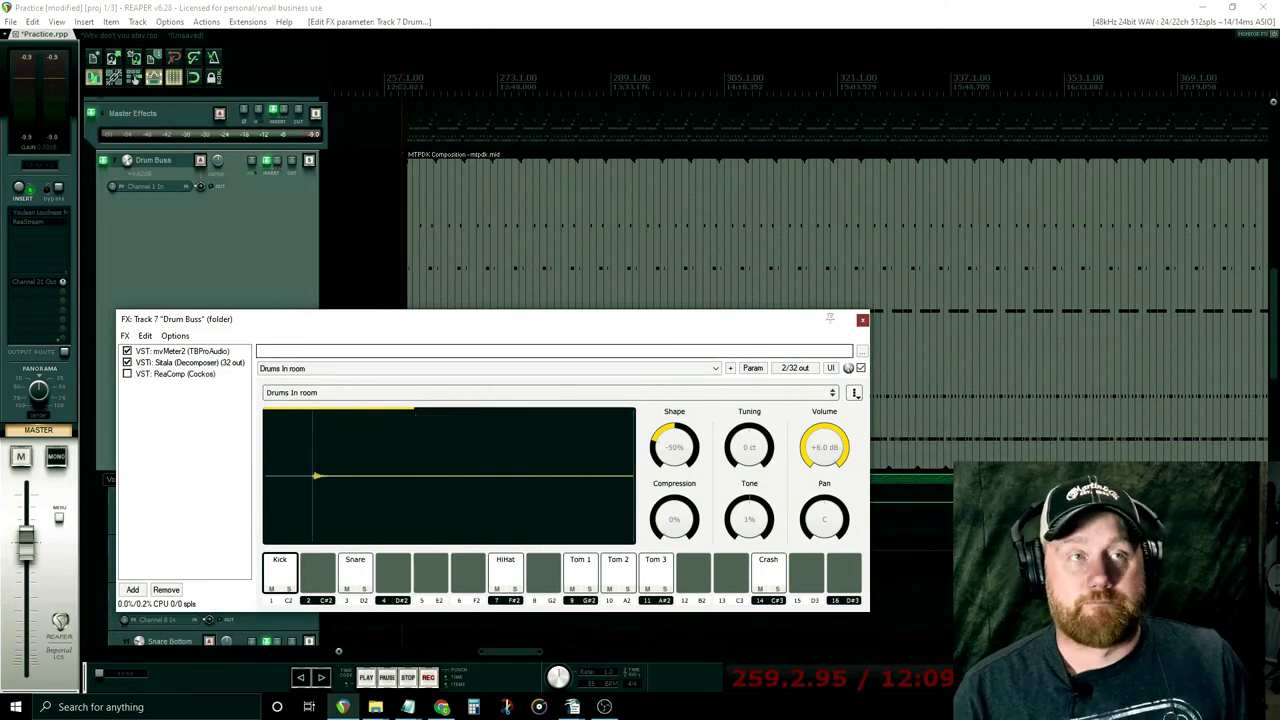
click(407, 176)
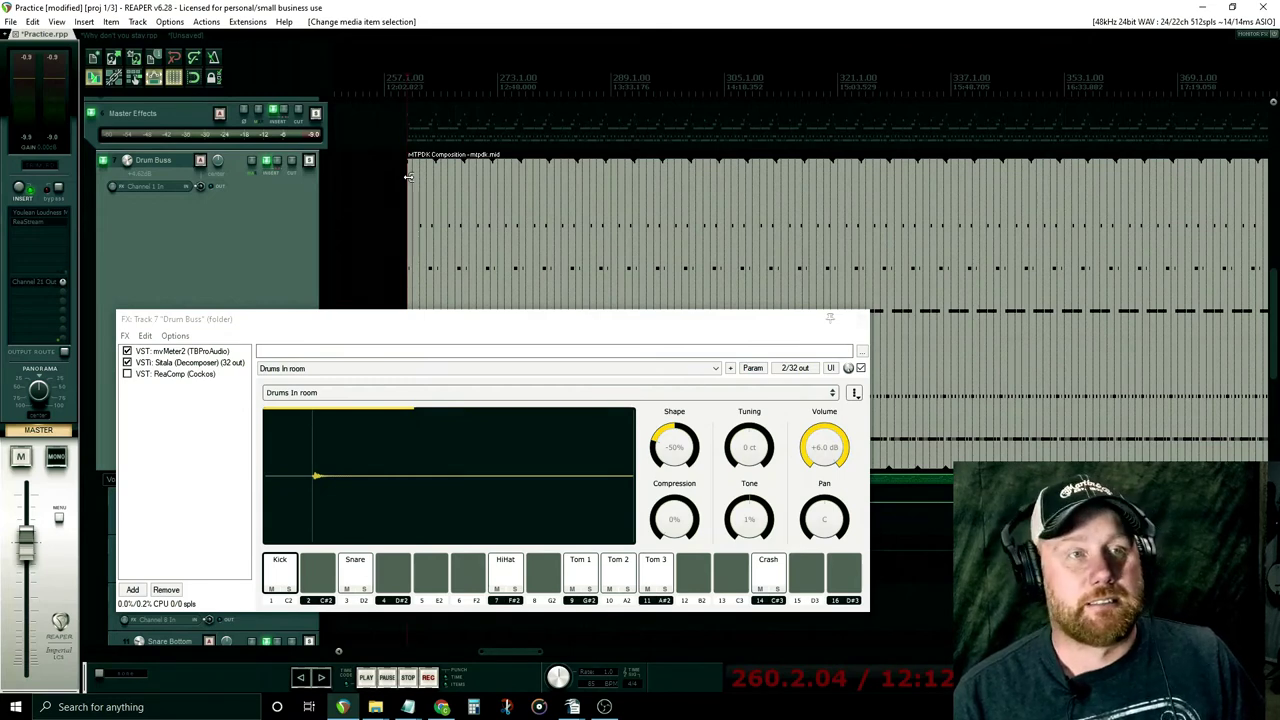
key(space)
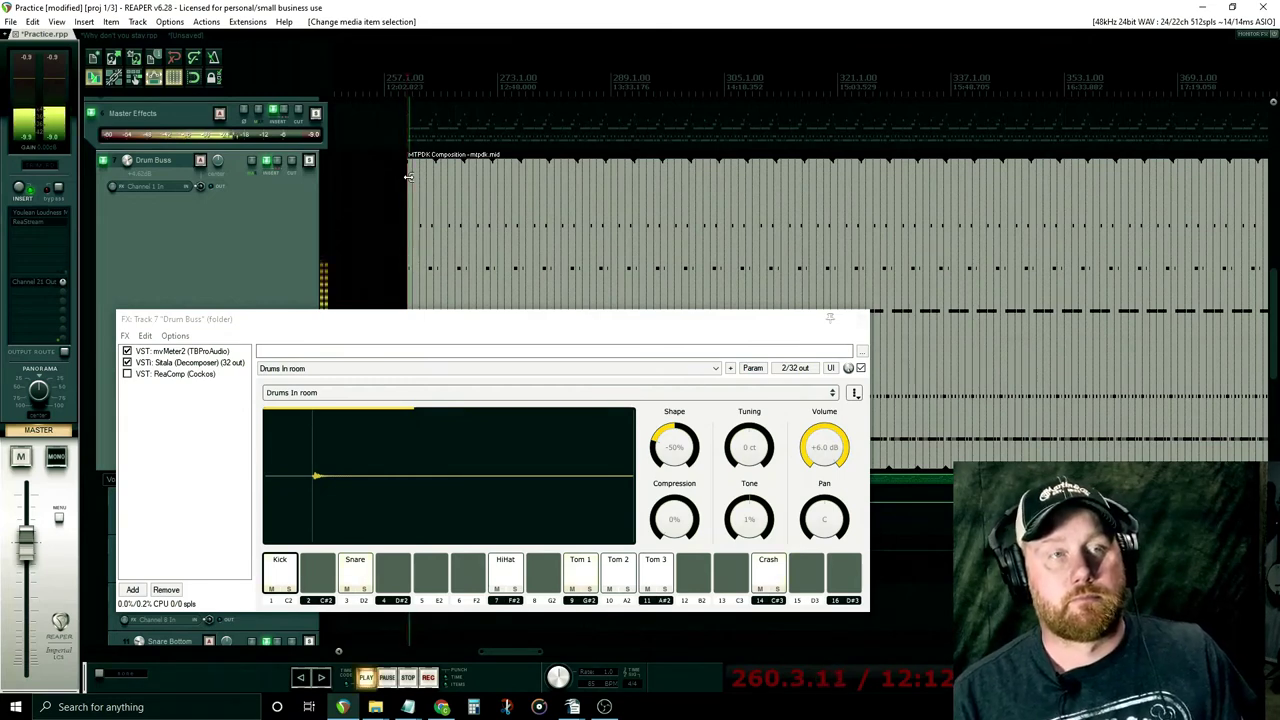